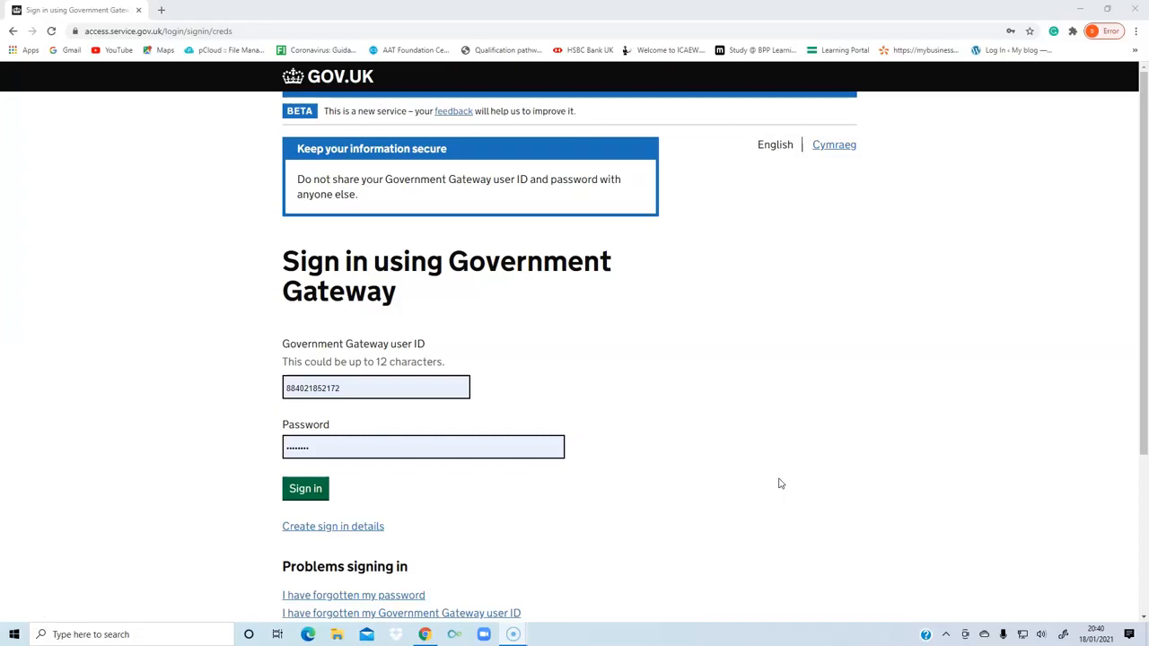
# Sign in to Government Gateway with the prefilled credentials and open the tax year 2019 to 2020 Self Assessment return.
pyautogui.click(308, 488)
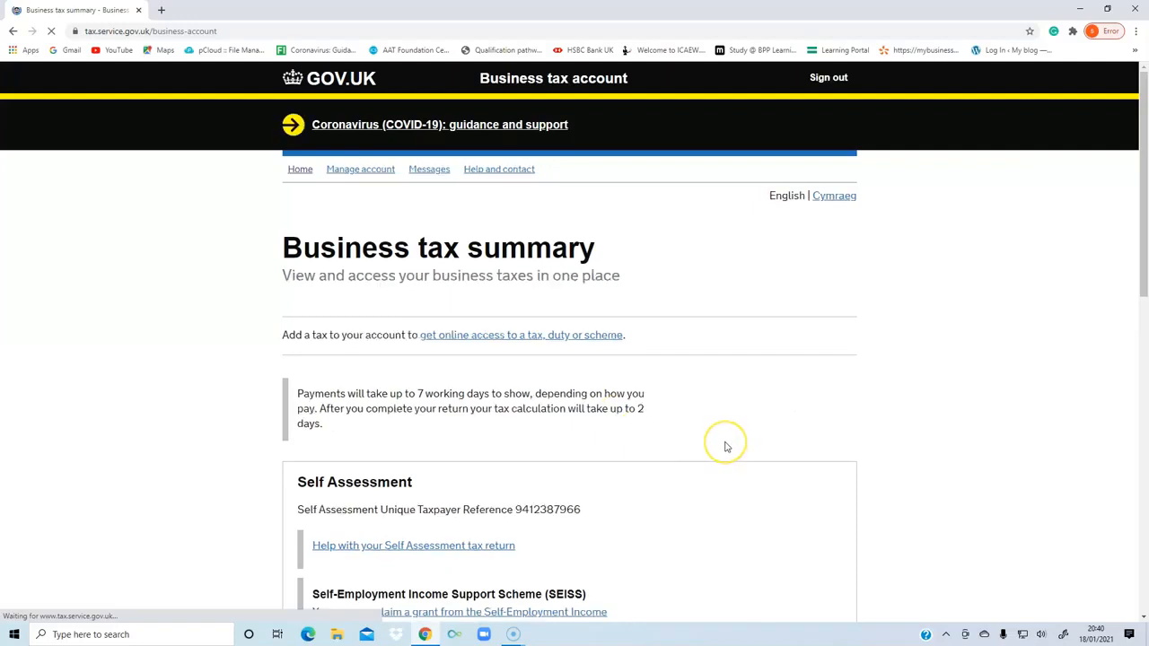
pyautogui.scroll(-3, 727, 447)
pyautogui.scroll(-3, 727, 447)
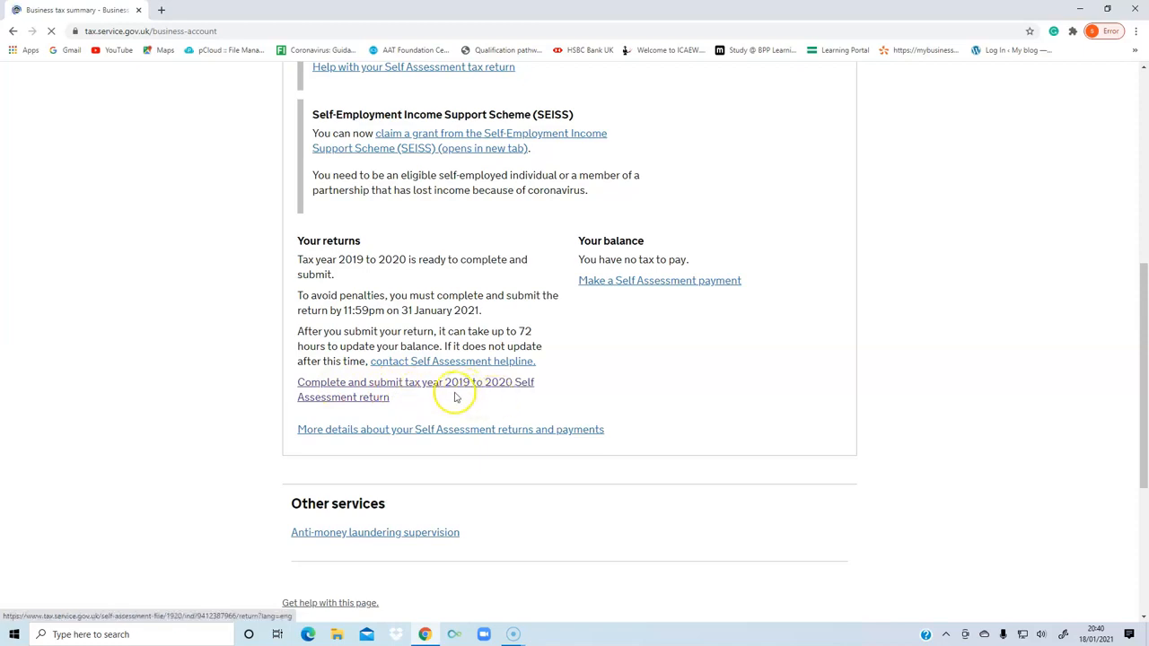
pyautogui.click(418, 386)
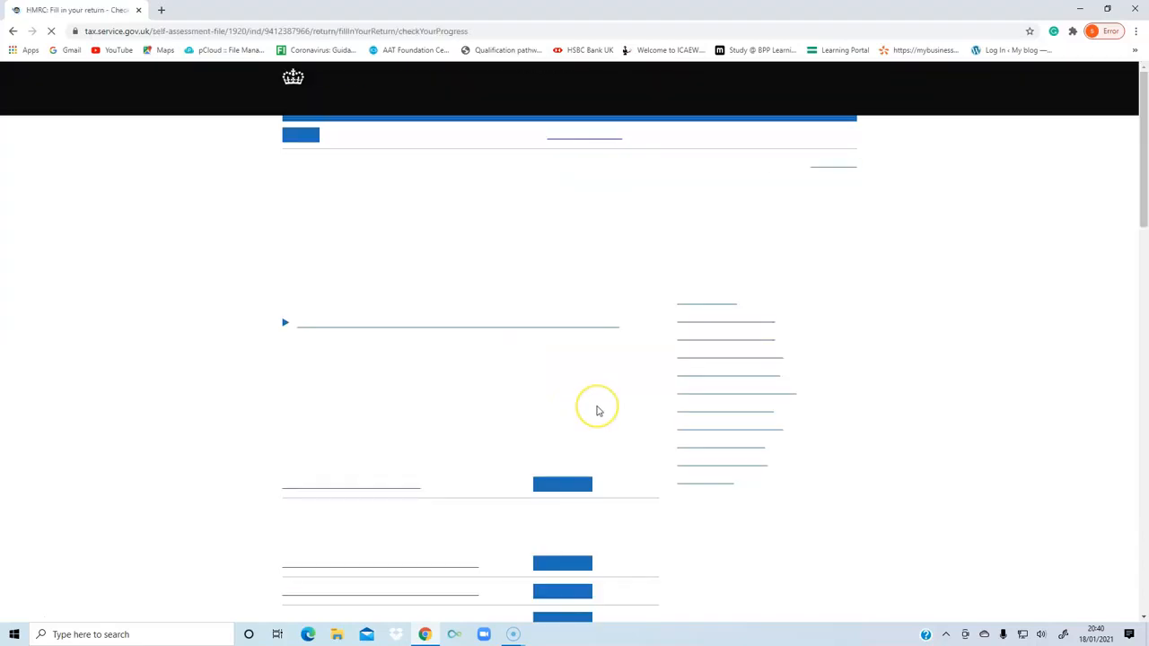
# Save the first page of Tailor your return with the existing partnership, property, foreign income and capital gains answers.
pyautogui.scroll(-1, 474, 378)
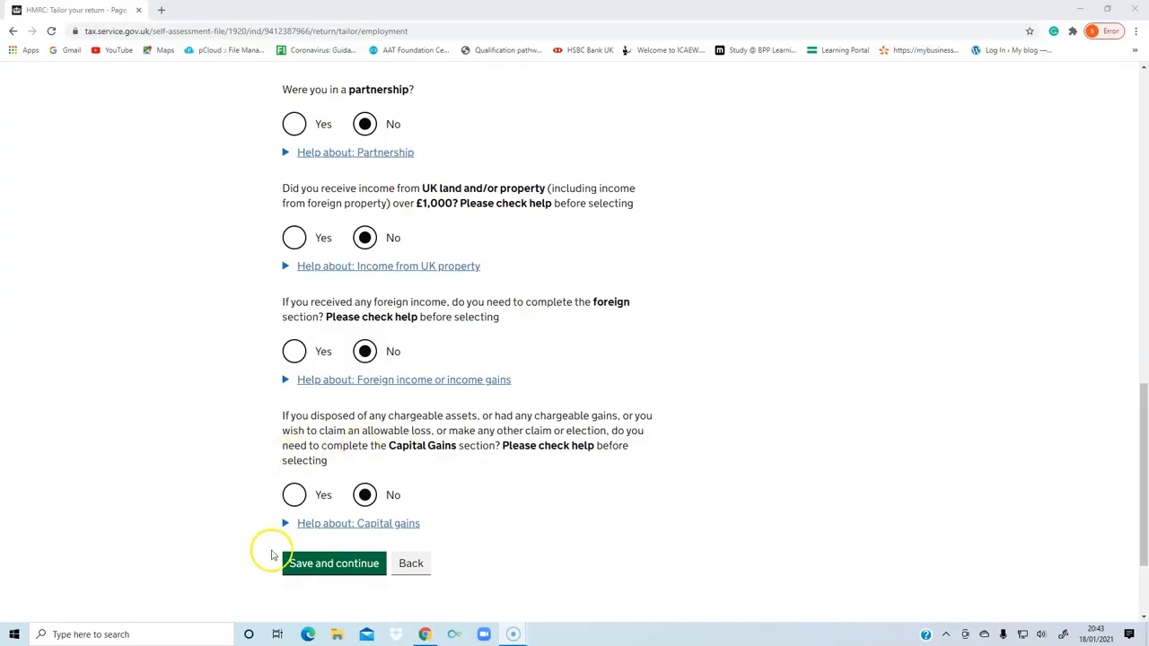
pyautogui.click(316, 563)
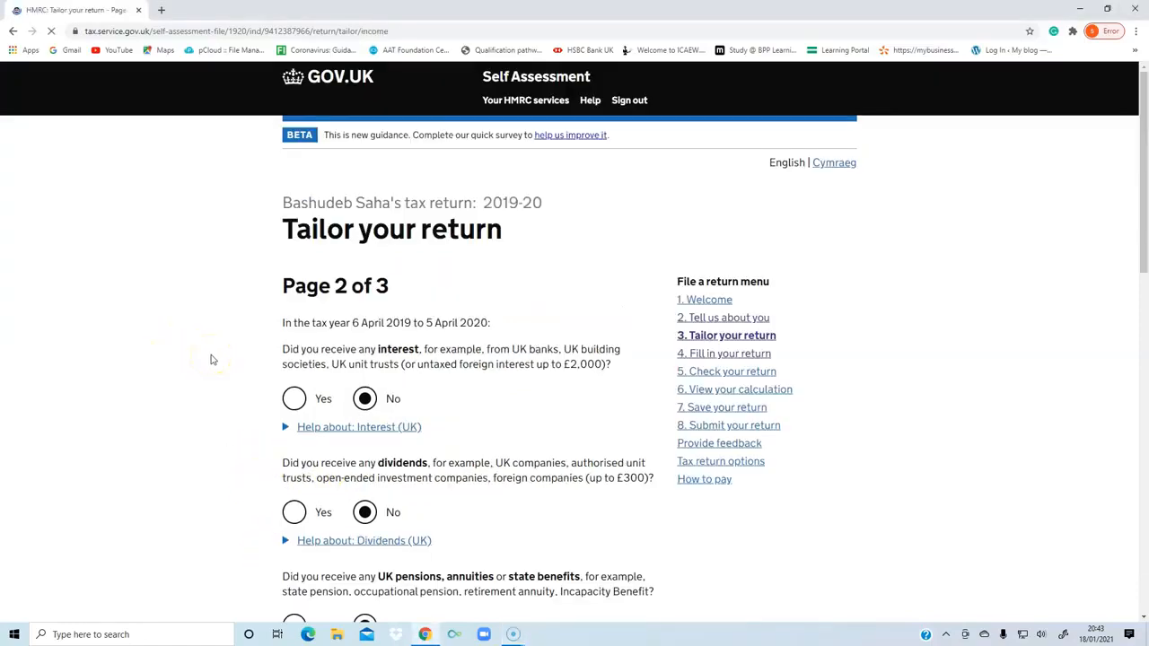
# Review the interest, dividends, pensions, Child Benefit and other income answers on page 2 of Tailor your return and save them.
pyautogui.scroll(-2, 171, 361)
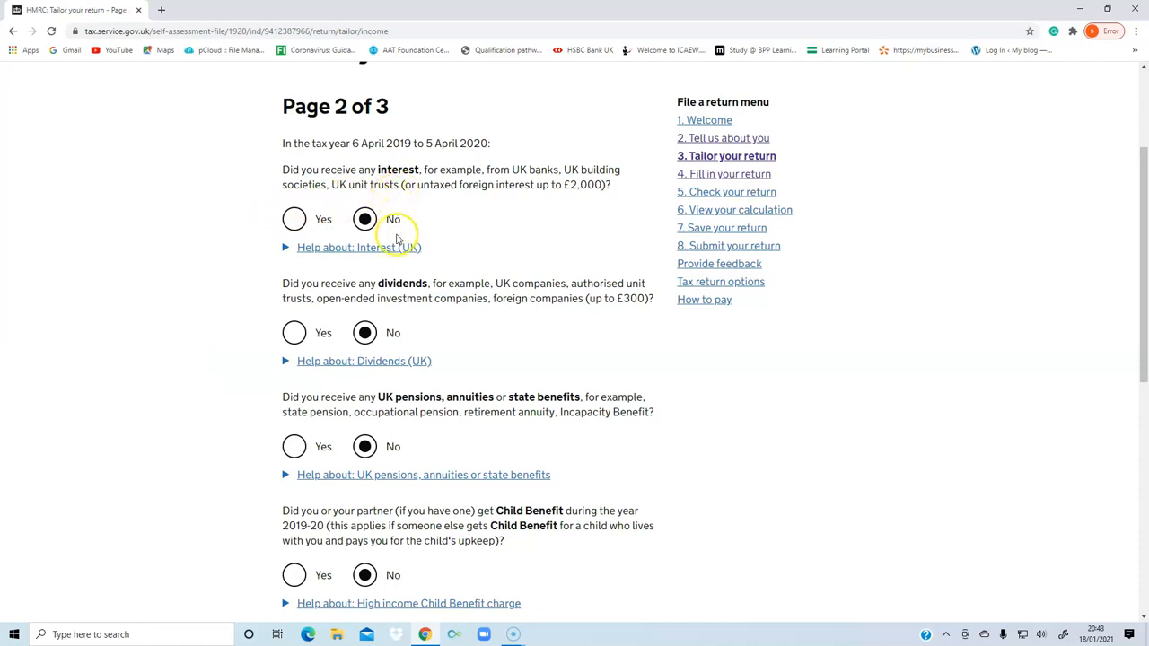
pyautogui.scroll(-1, 436, 225)
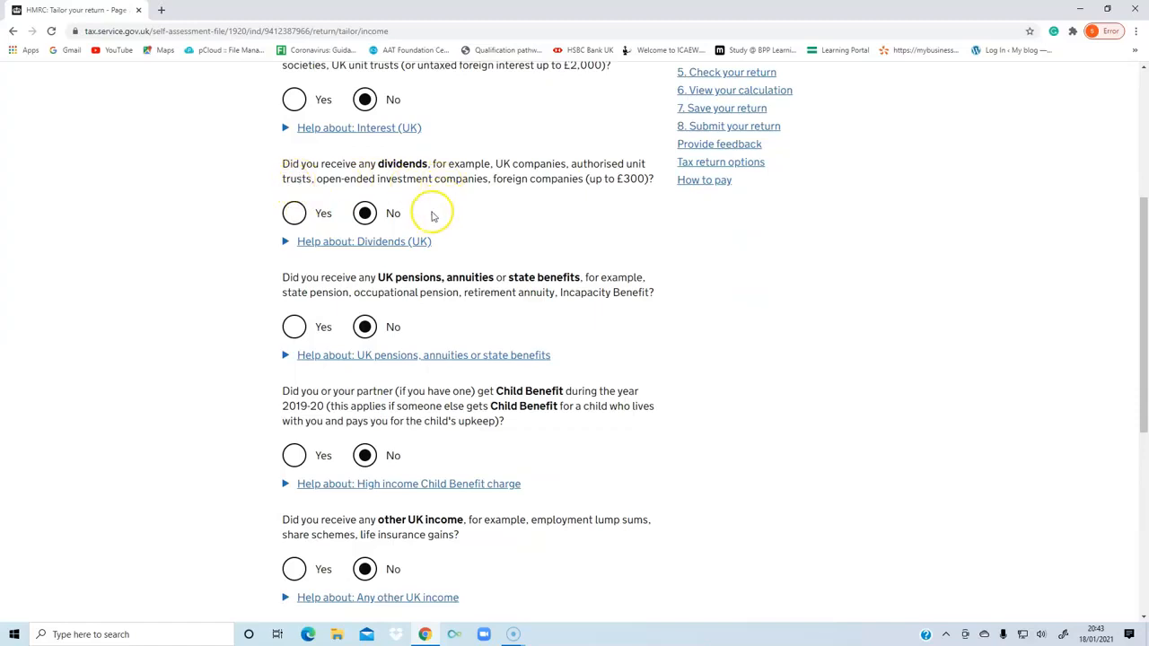
pyautogui.scroll(-1, 474, 265)
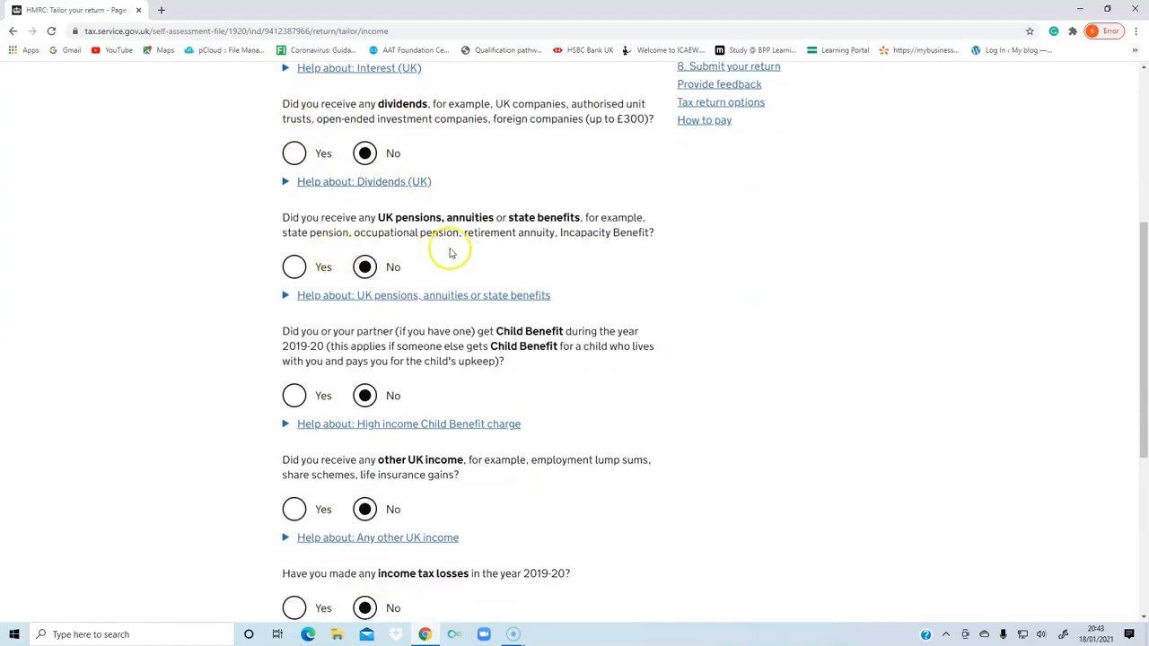
pyautogui.scroll(-2, 548, 237)
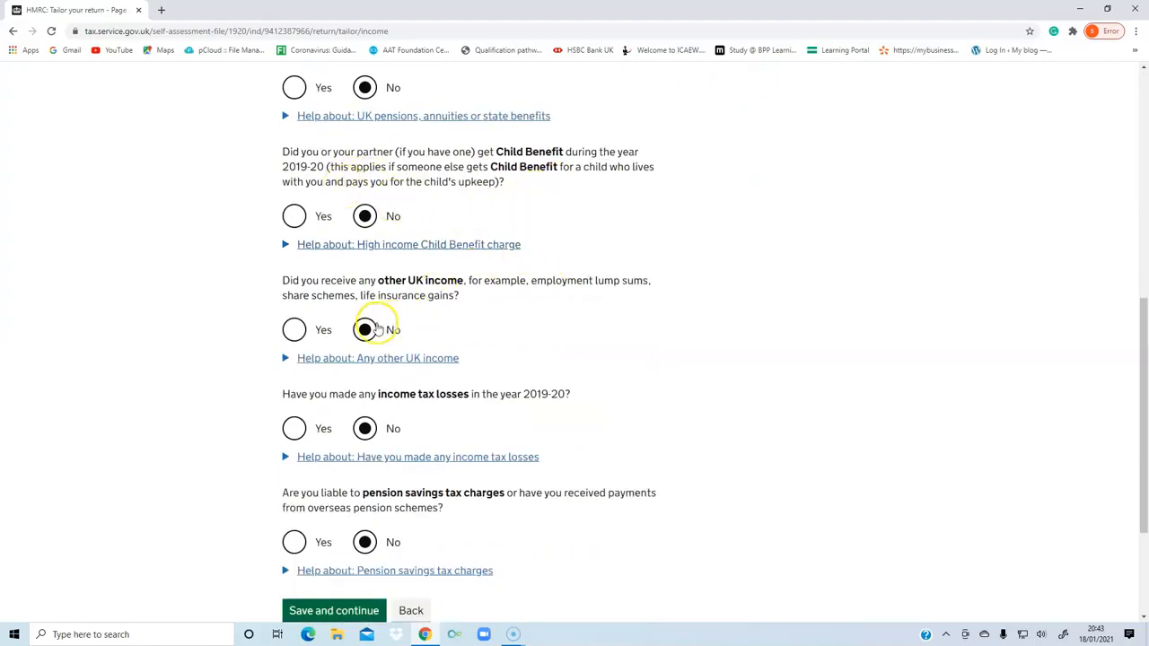
pyautogui.scroll(-2, 531, 320)
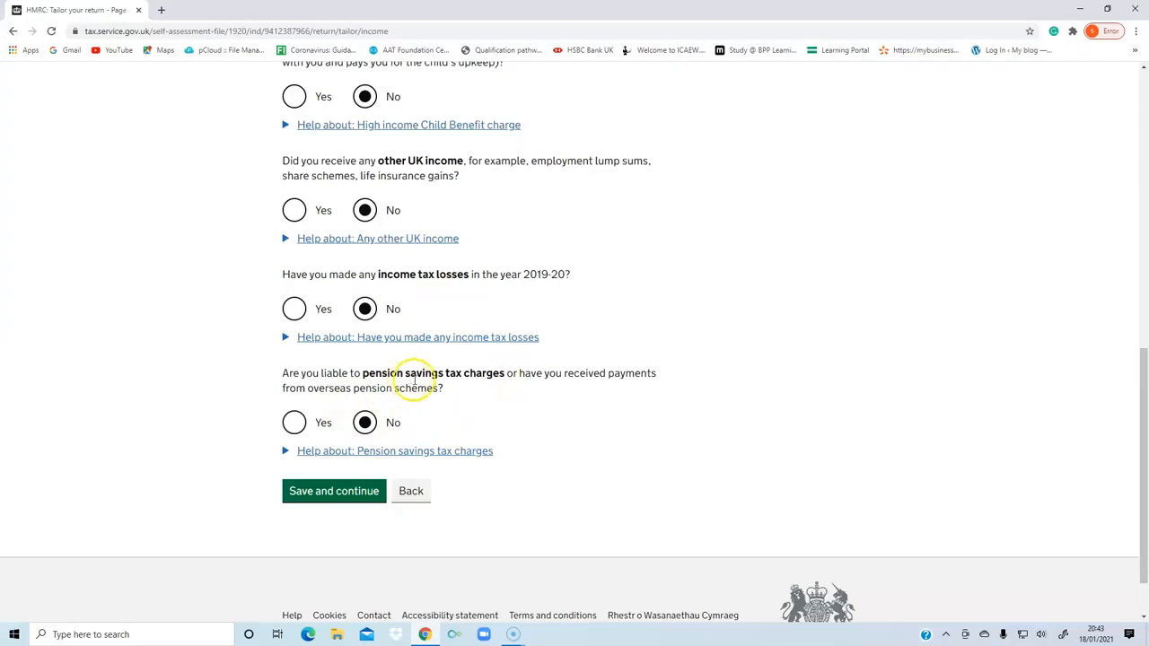
pyautogui.click(342, 494)
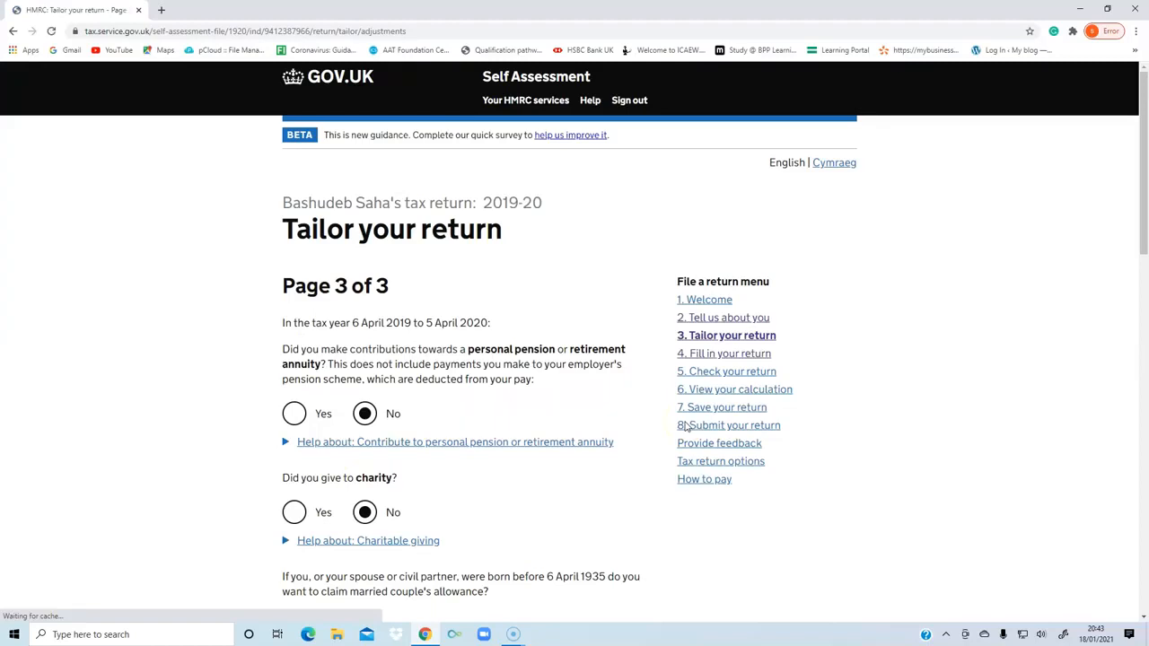
# Review the pension contribution, charity, allowance, tax relief and adviser answers on page 3 of Tailor your return and save them.
pyautogui.click(26, 620)
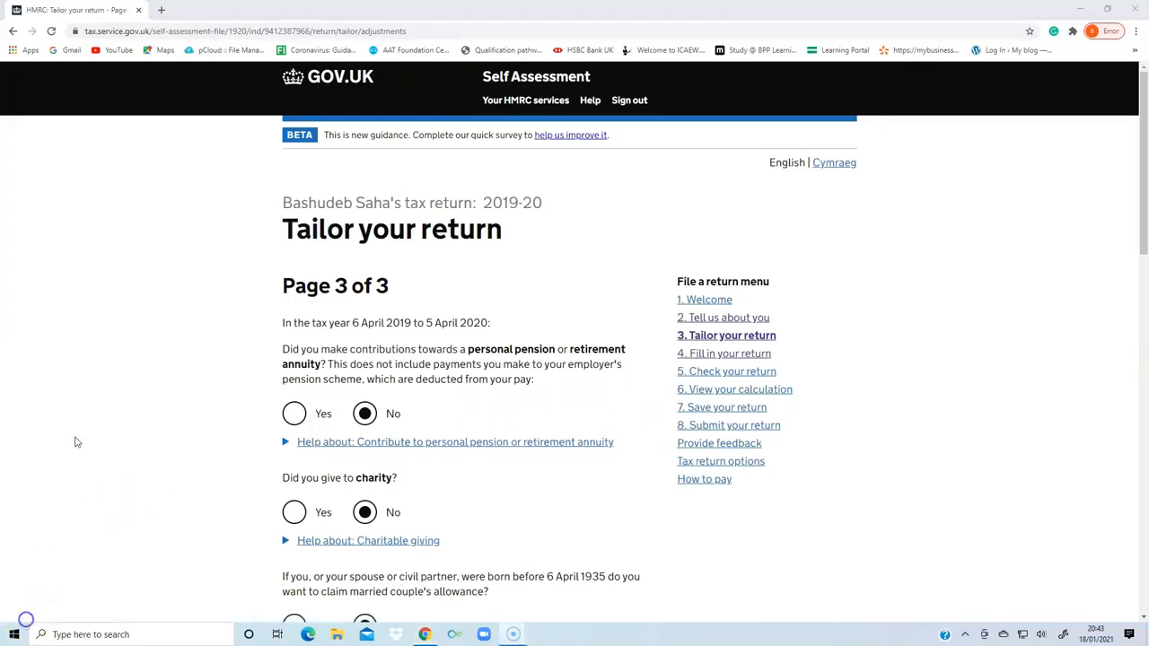
pyautogui.scroll(-1, 134, 471)
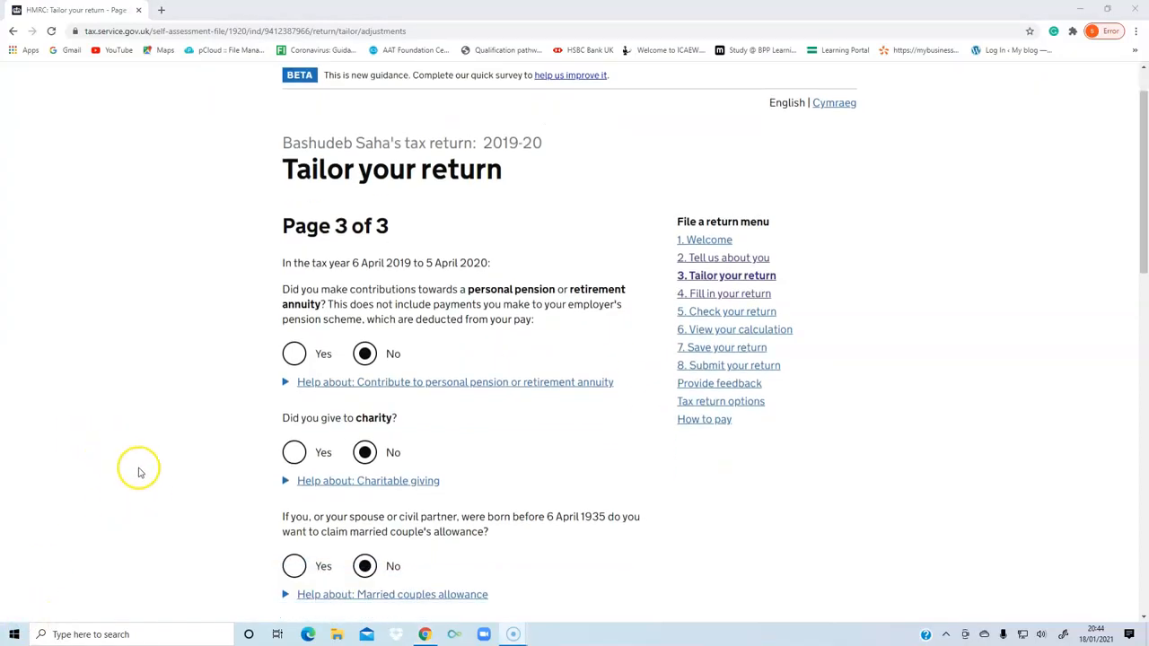
pyautogui.scroll(-2, 144, 472)
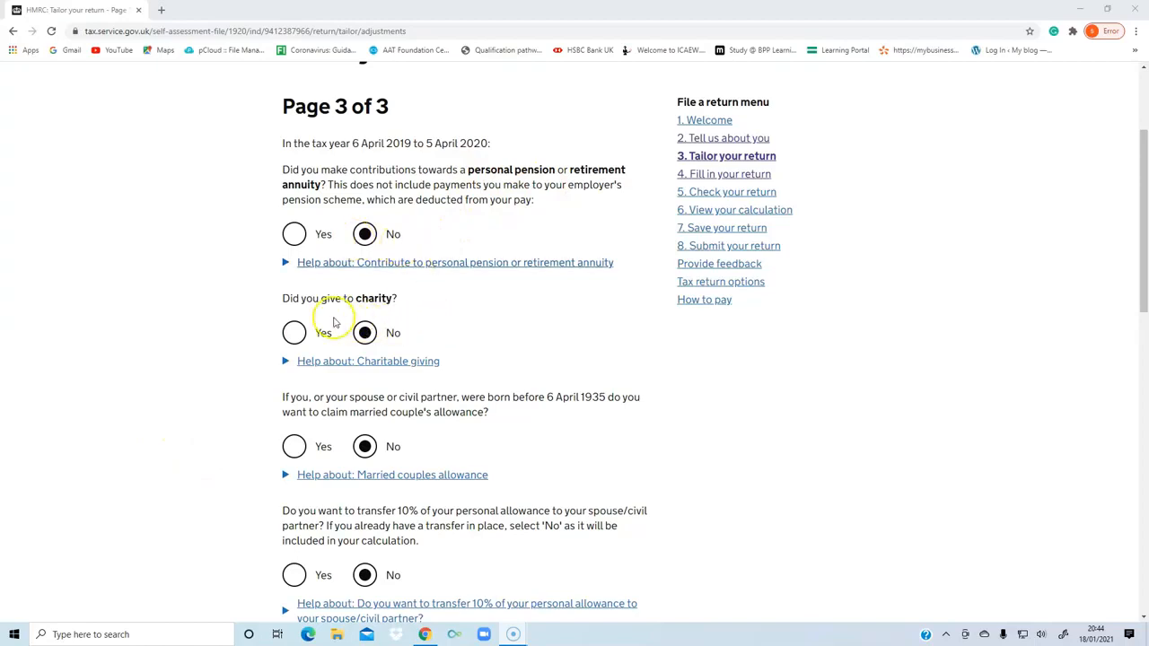
pyautogui.scroll(-2, 362, 318)
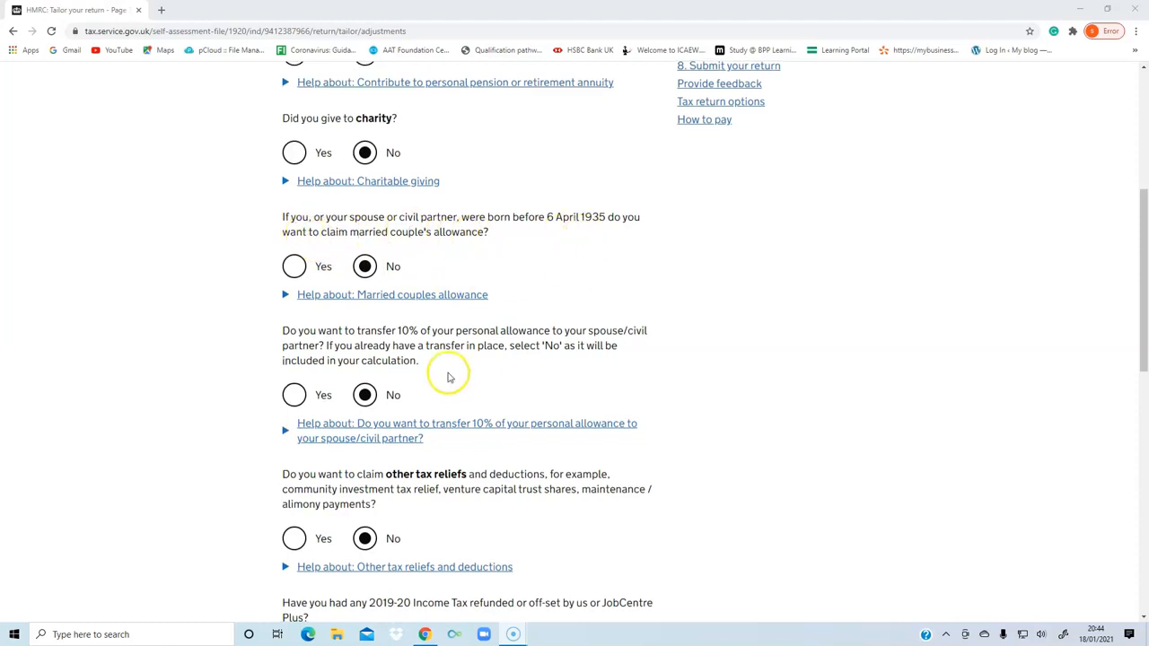
pyautogui.scroll(-2, 449, 377)
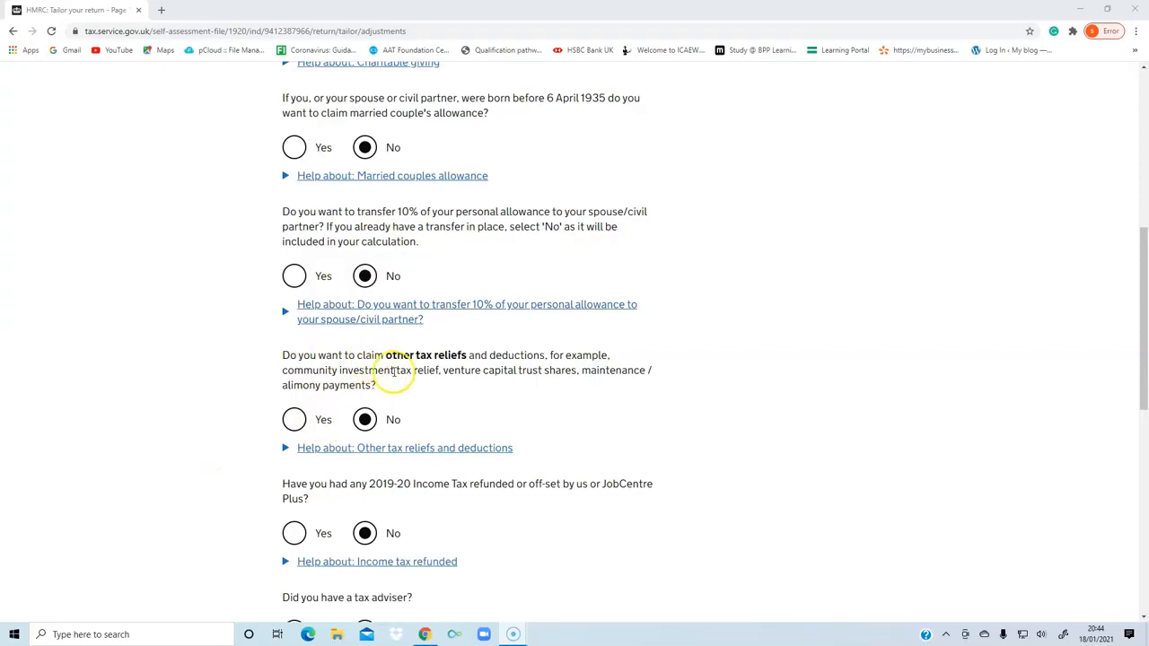
pyautogui.scroll(-2, 457, 374)
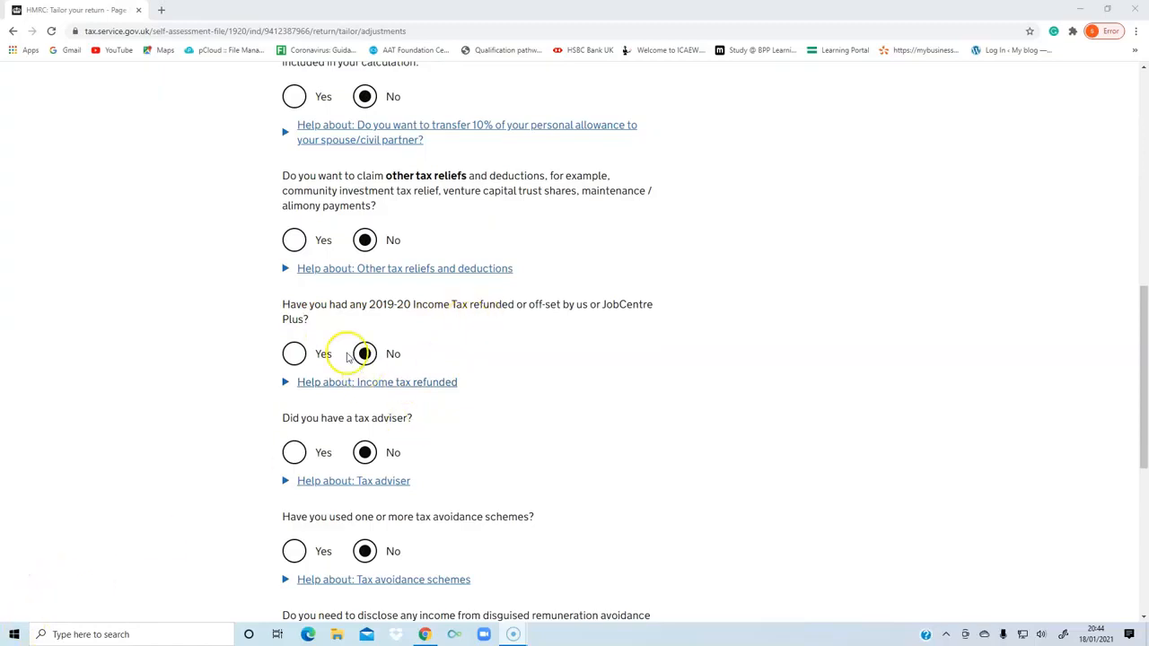
pyautogui.scroll(-1, 200, 454)
pyautogui.scroll(-2, 377, 413)
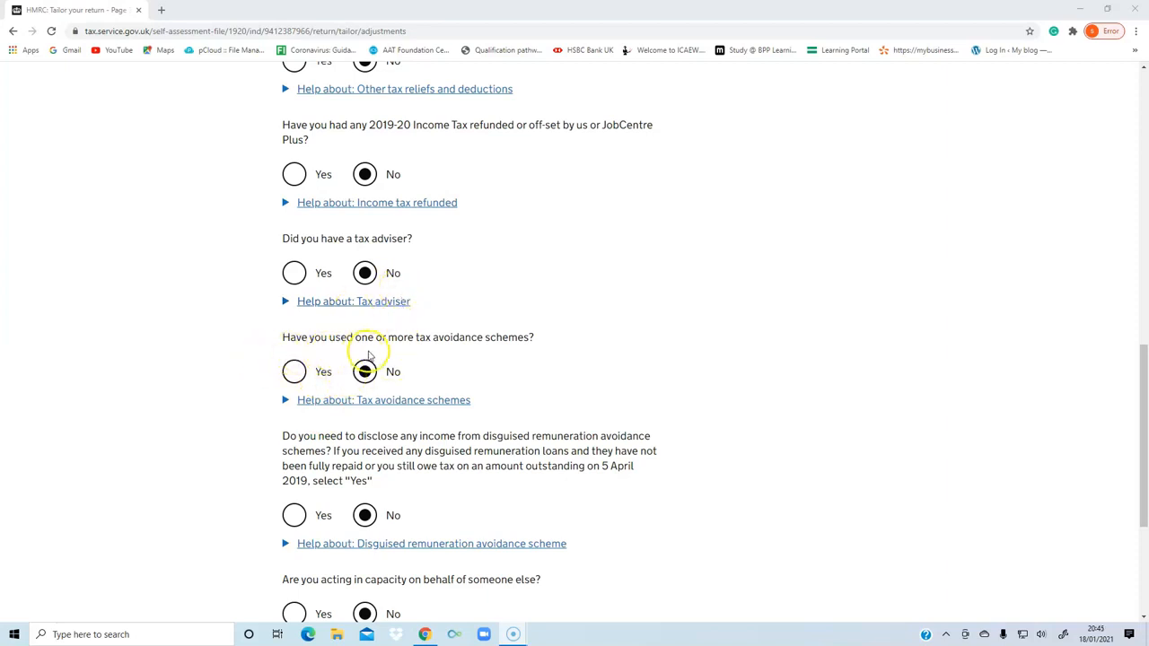
pyautogui.scroll(-4, 455, 359)
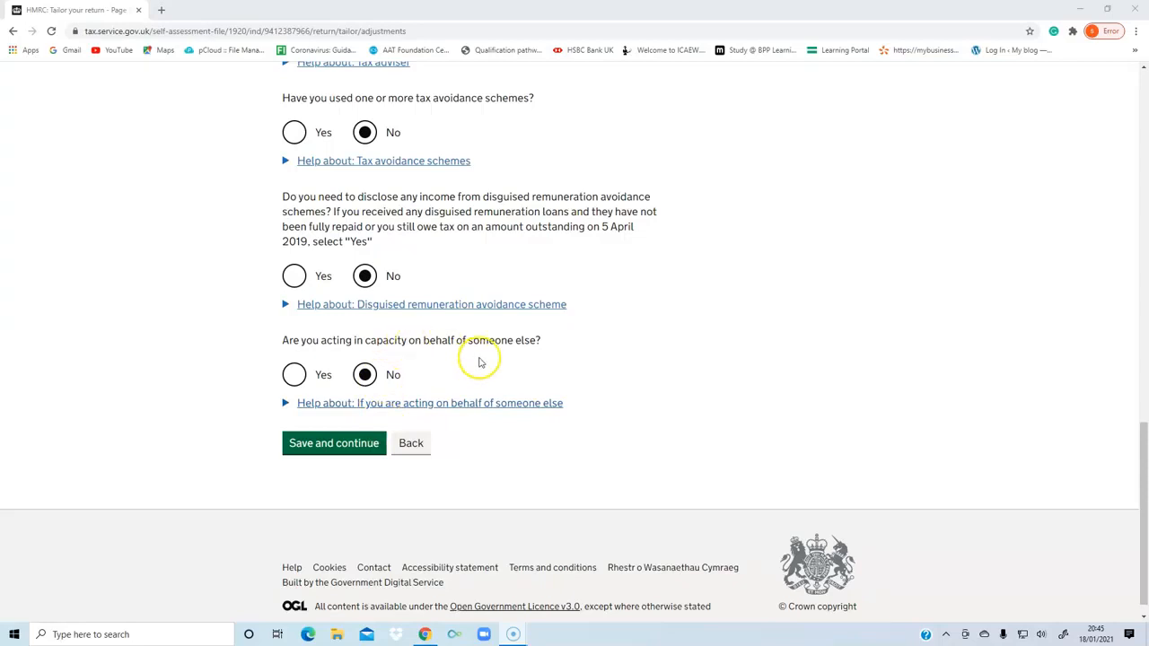
pyautogui.click(333, 445)
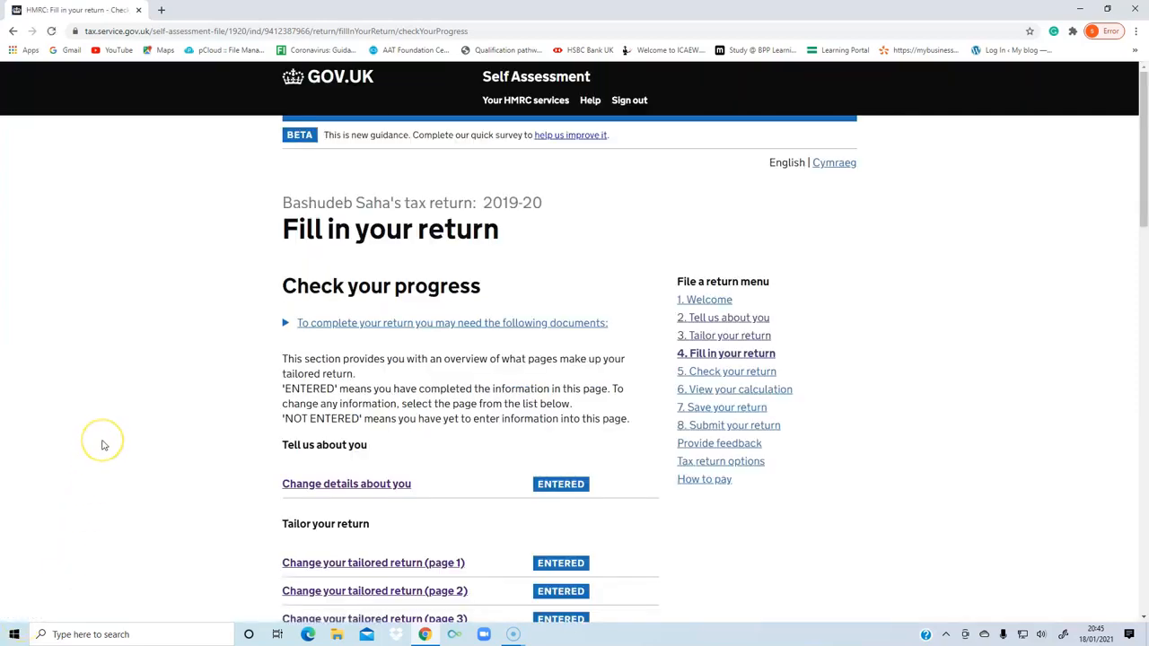
# Open the income details of the Adecco Uk Ltd employment from the return's progress overview.
pyautogui.scroll(-2, 103, 444)
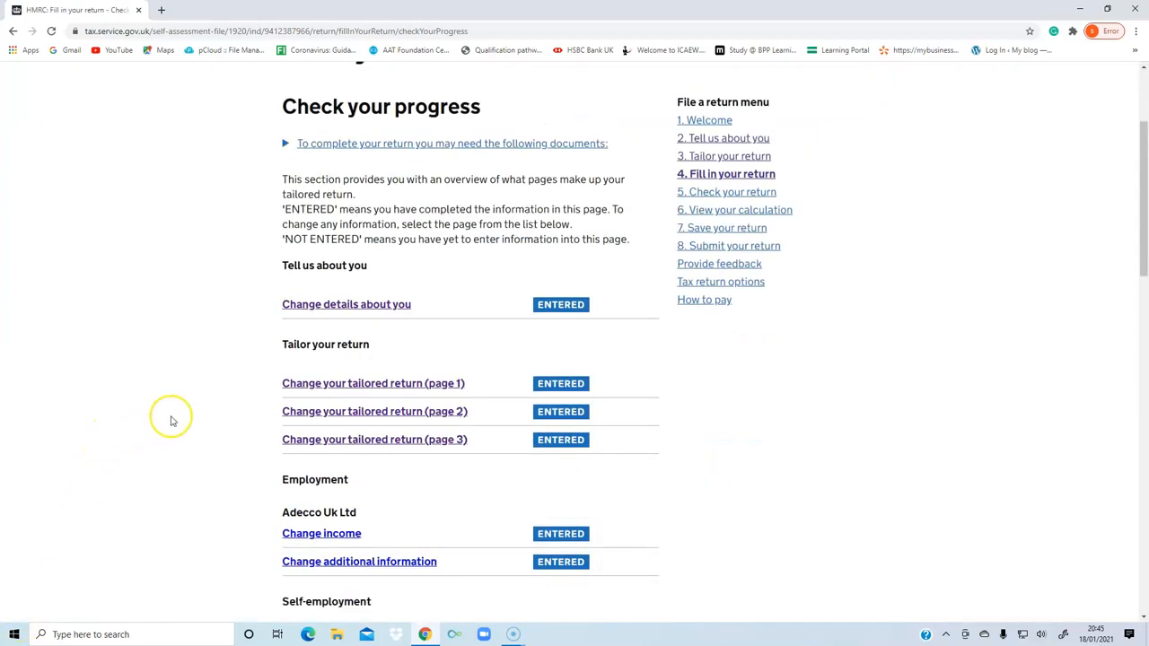
pyautogui.scroll(-2, 172, 421)
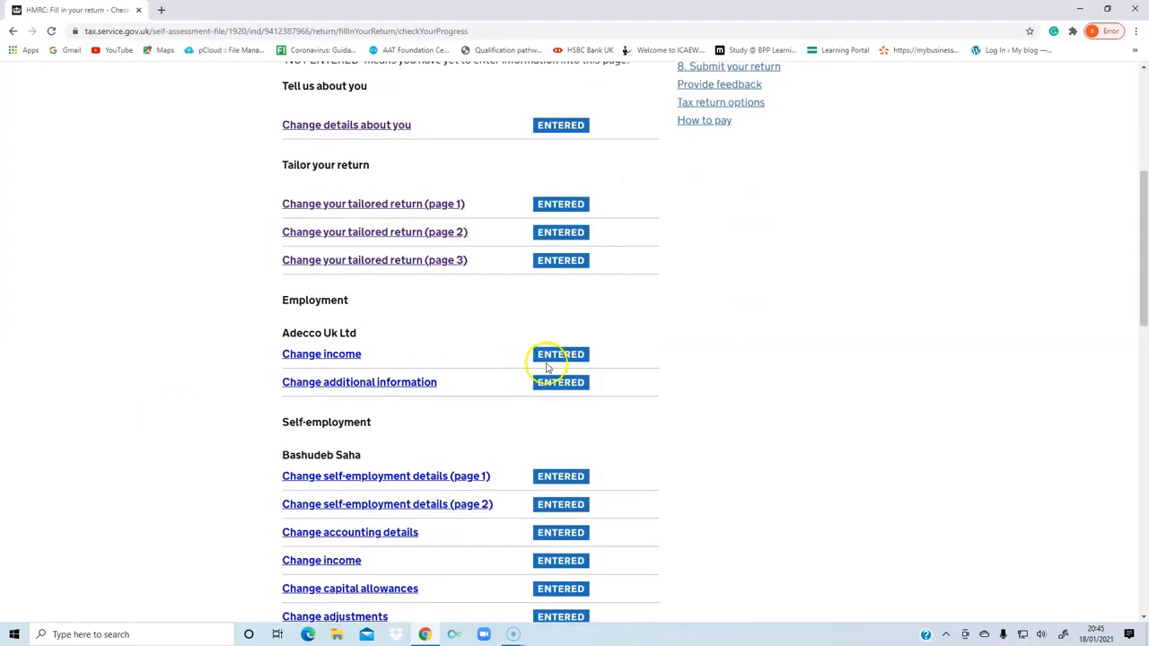
pyautogui.click(316, 354)
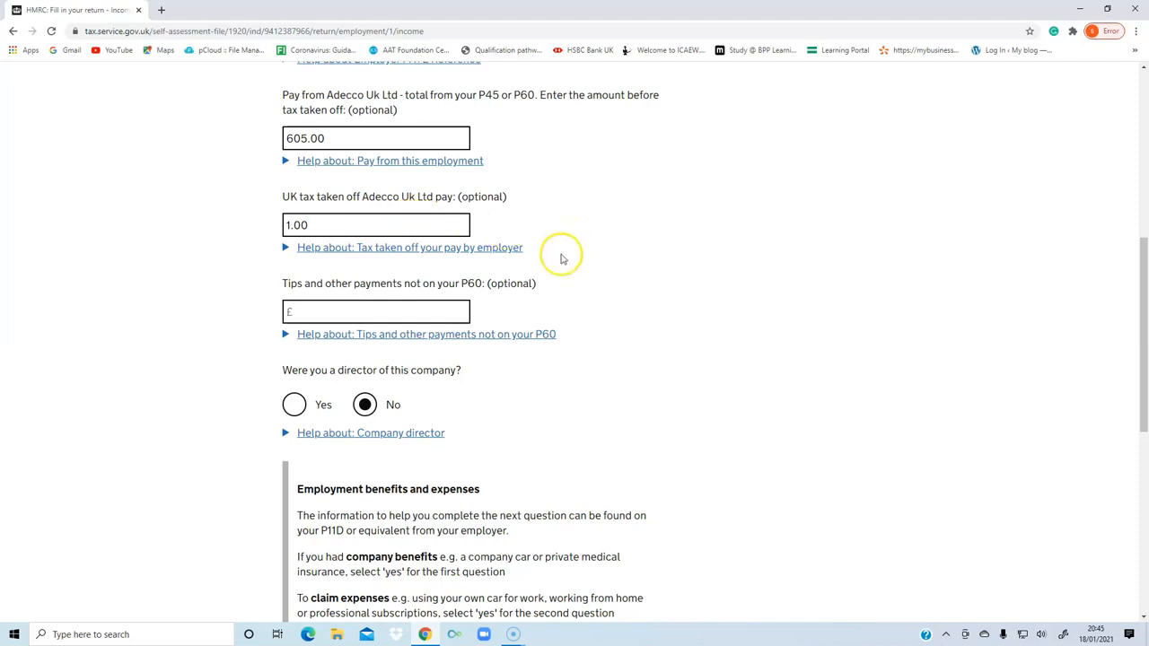
# Review and save the Adecco Uk Ltd income page, and save the additional employment information page with its optional text left blank.
pyautogui.scroll(-1, 559, 257)
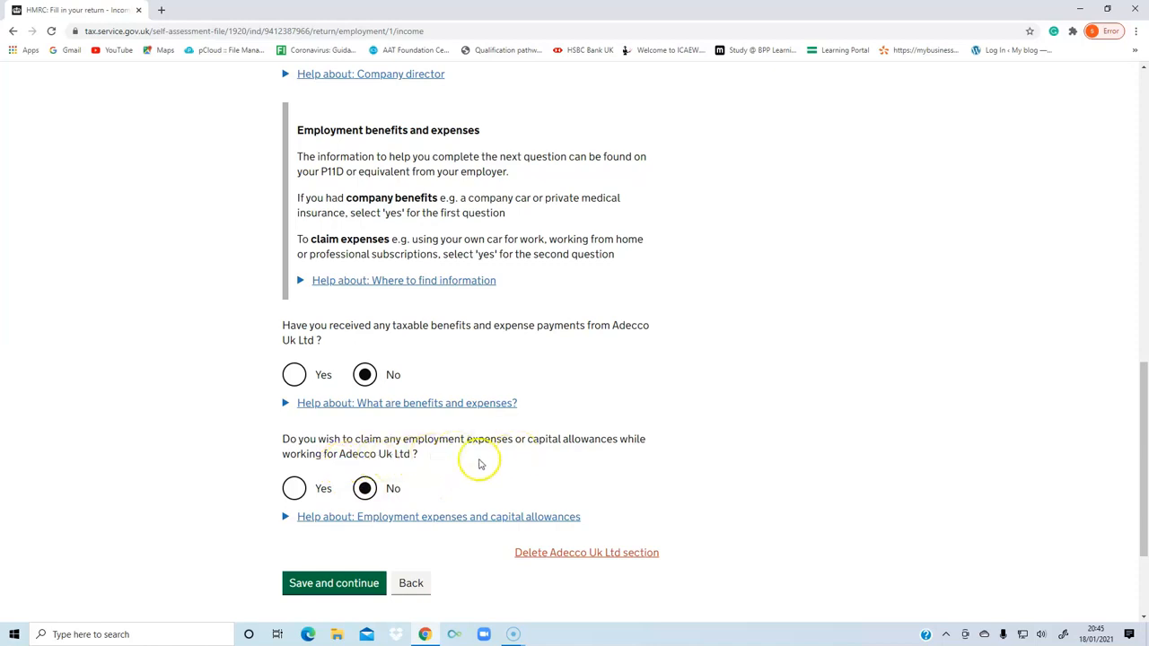
pyautogui.scroll(-1, 392, 473)
pyautogui.scroll(-3, 391, 473)
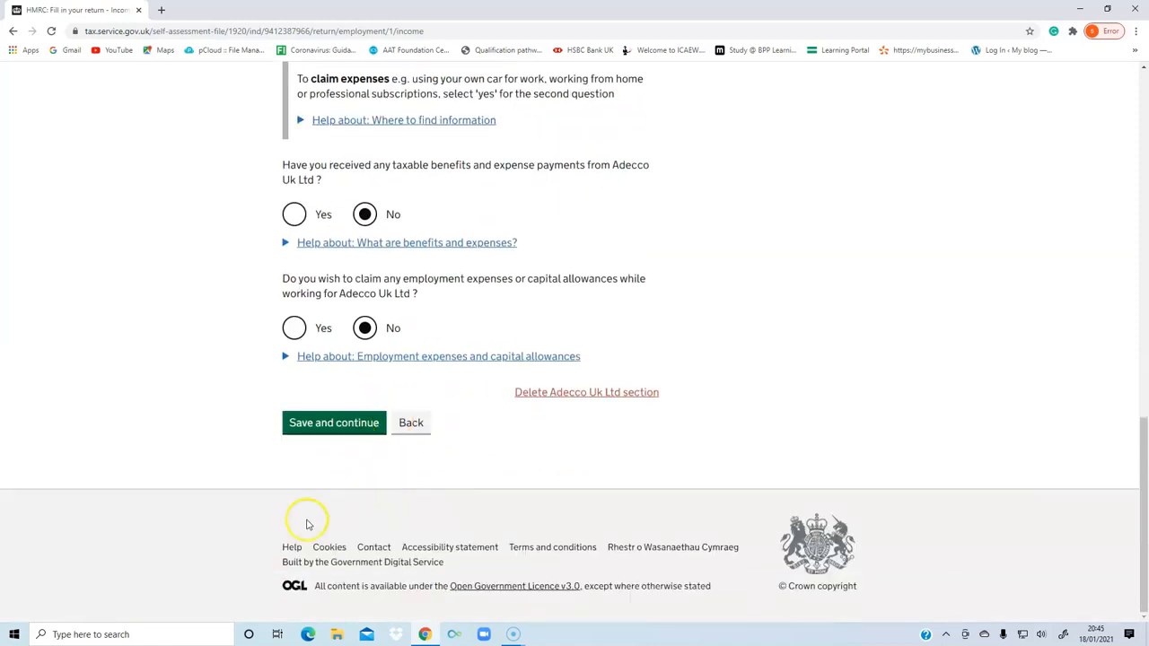
pyautogui.click(324, 424)
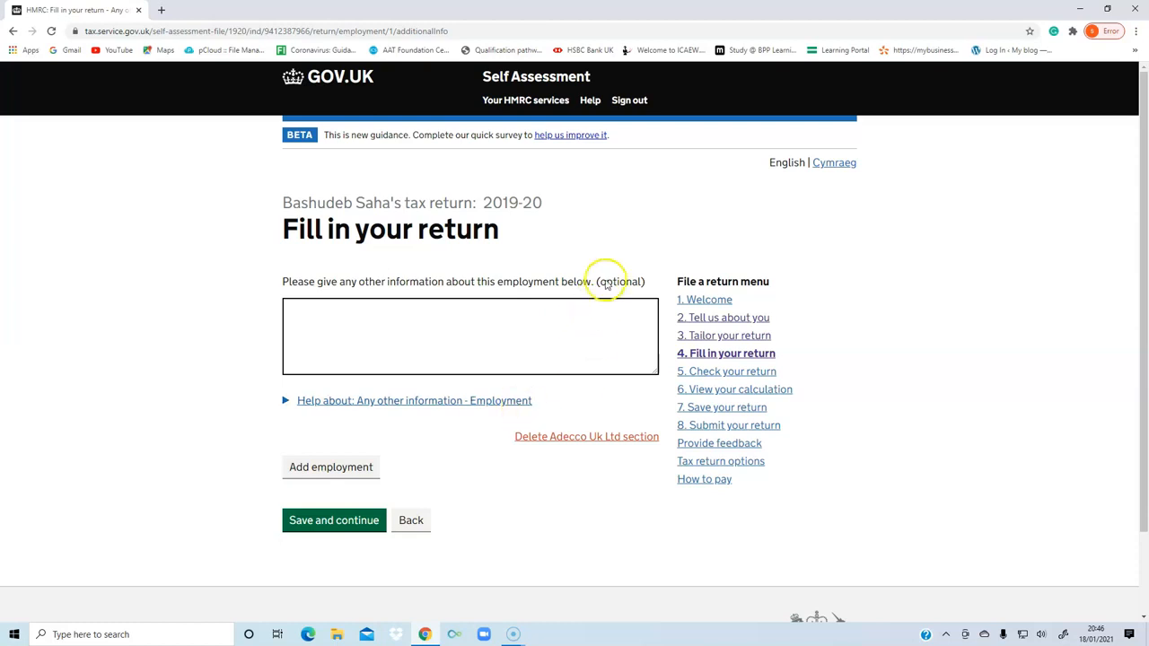
pyautogui.click(325, 525)
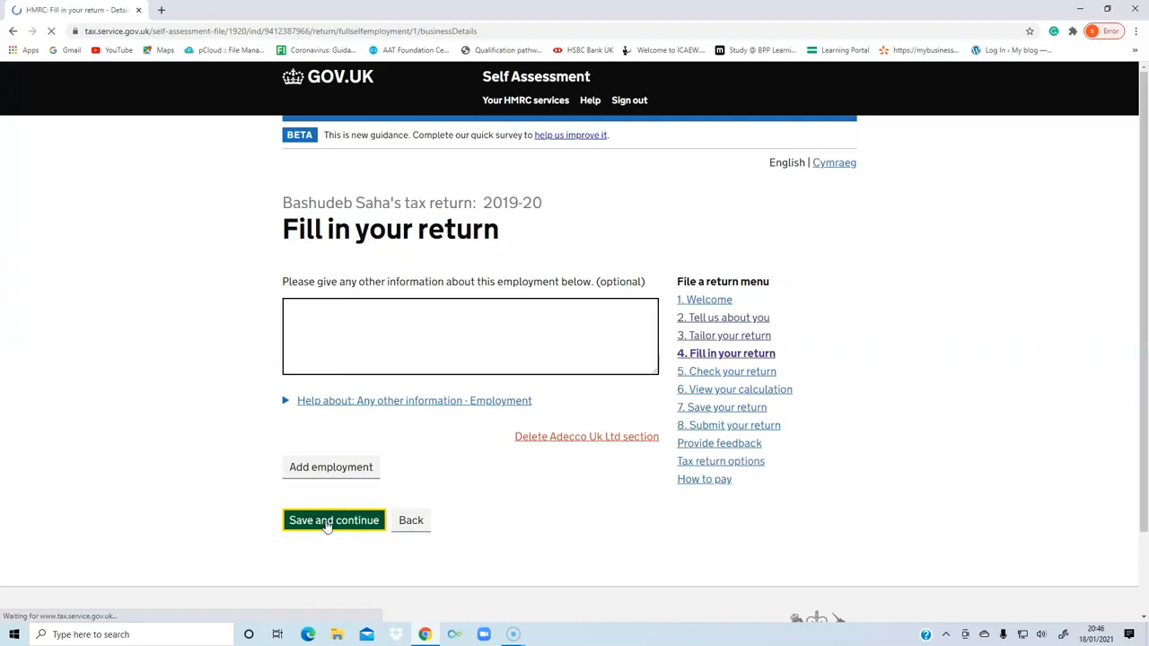
# Review the turnover answer and listed circumstances on page 1 of the self-employment details and save it with None of these apply selected.
pyautogui.click(236, 487)
pyautogui.scroll(-2, 238, 492)
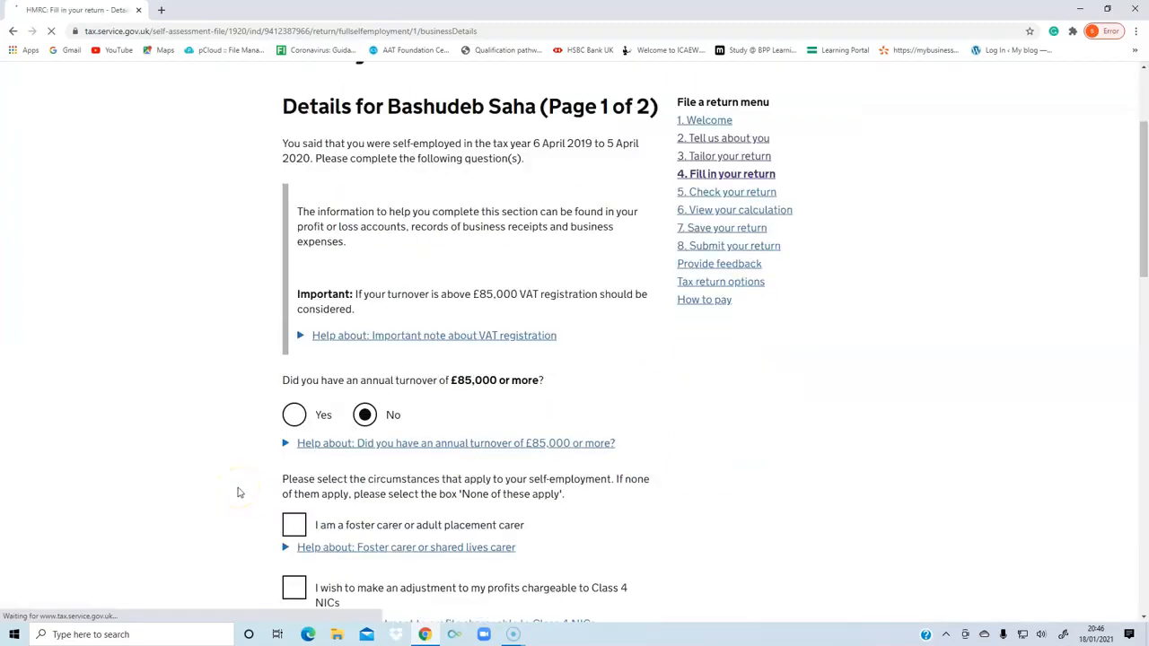
pyautogui.scroll(-2, 238, 492)
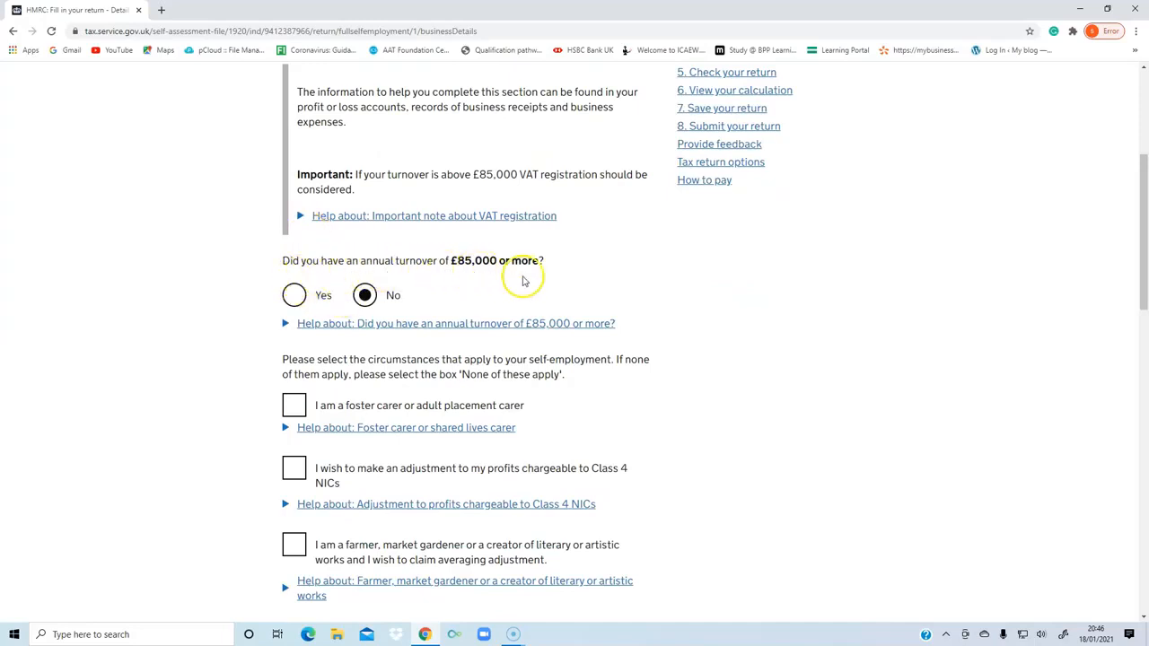
pyautogui.scroll(-2, 226, 332)
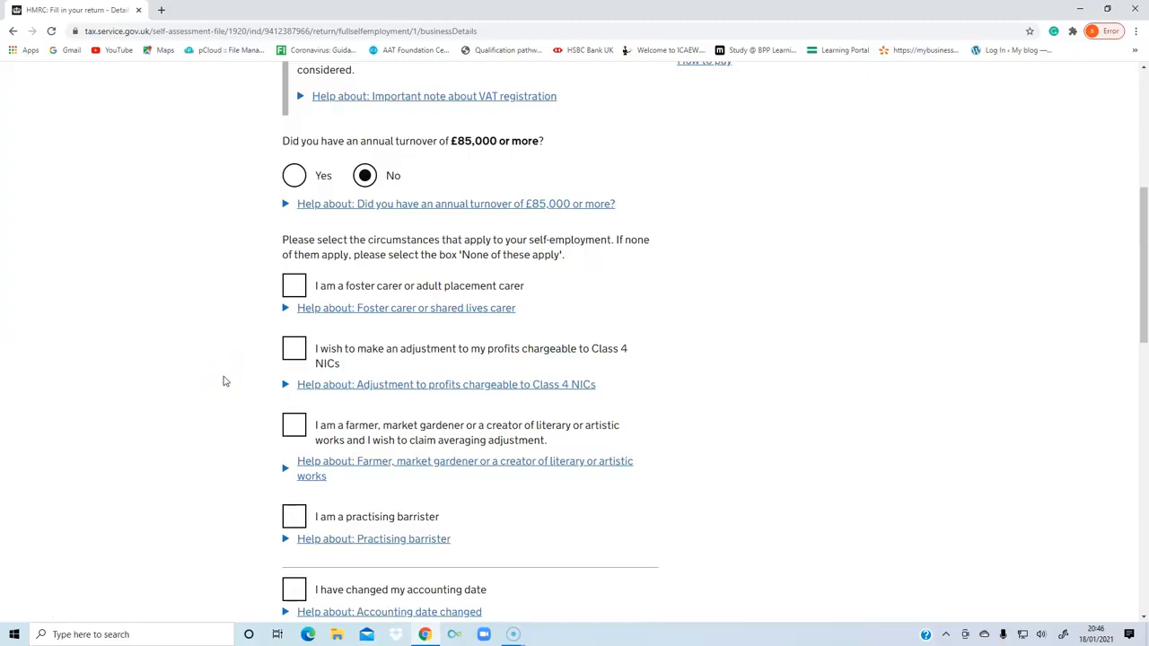
pyautogui.scroll(-2, 224, 382)
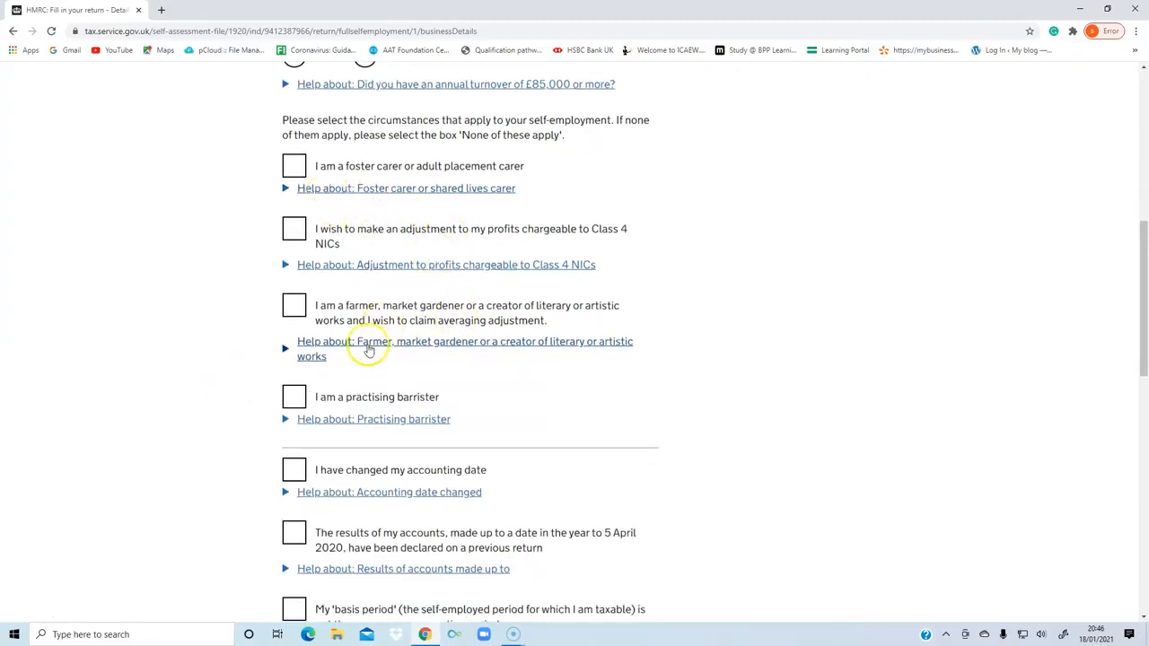
pyautogui.scroll(-3, 252, 402)
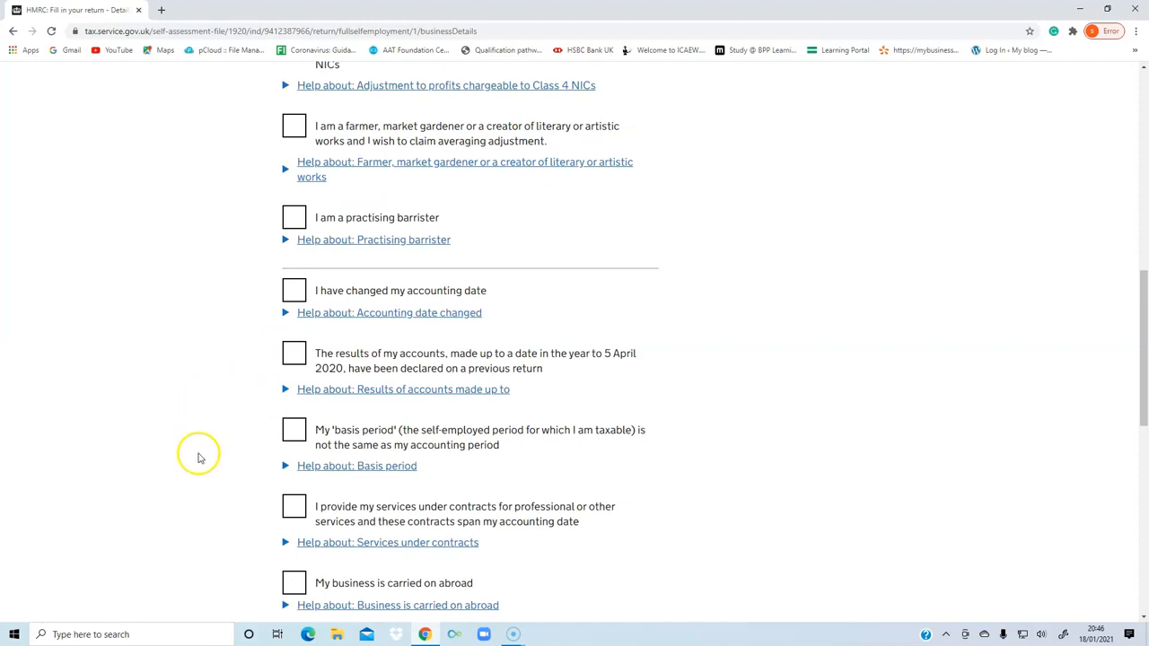
pyautogui.scroll(-2, 176, 467)
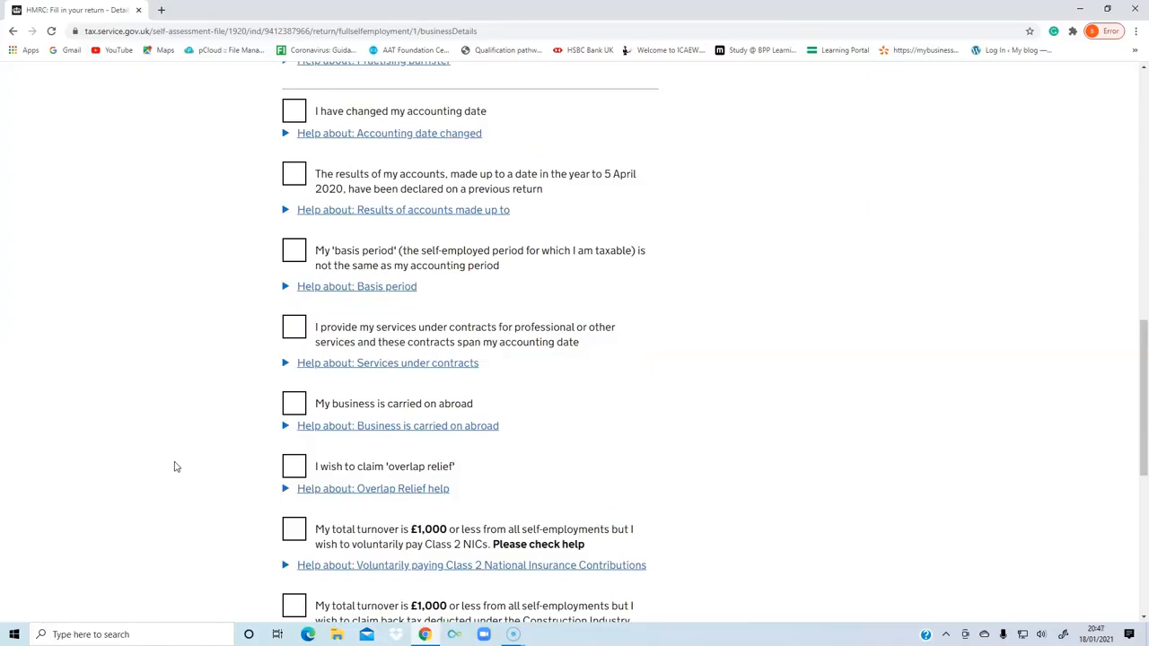
pyautogui.scroll(-5, 176, 467)
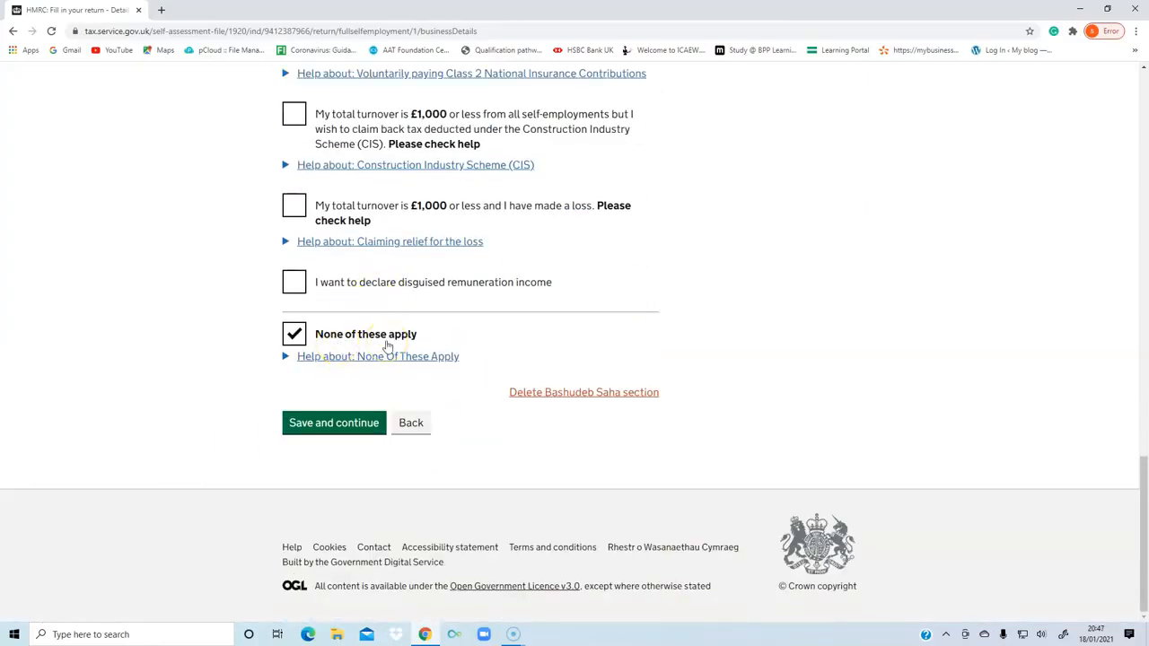
pyautogui.click(328, 426)
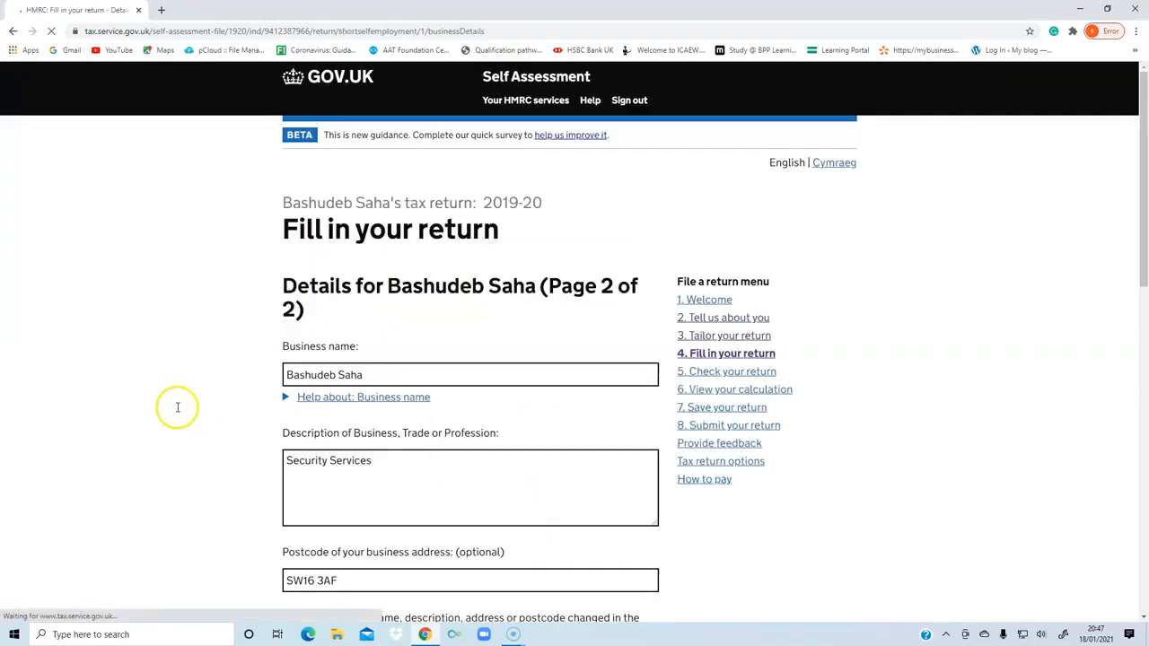
# Review the business name, description, postcode, start date and cessation answers on page 2 of the self-employment details and save the page.
pyautogui.scroll(-2, 143, 413)
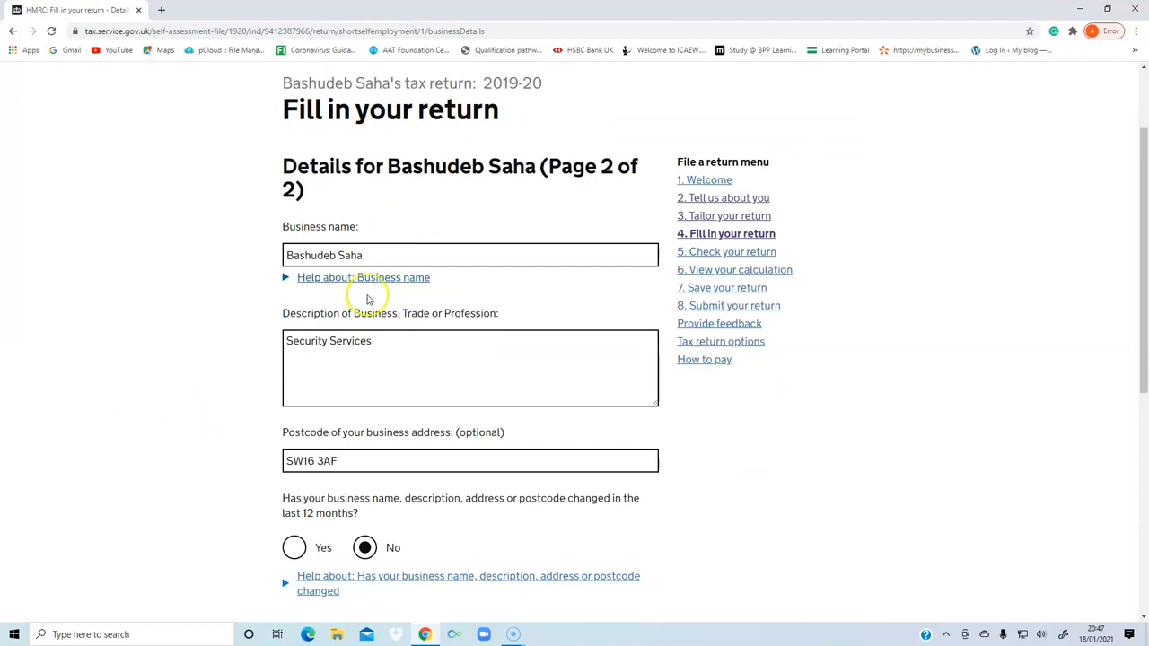
pyautogui.scroll(-1, 218, 308)
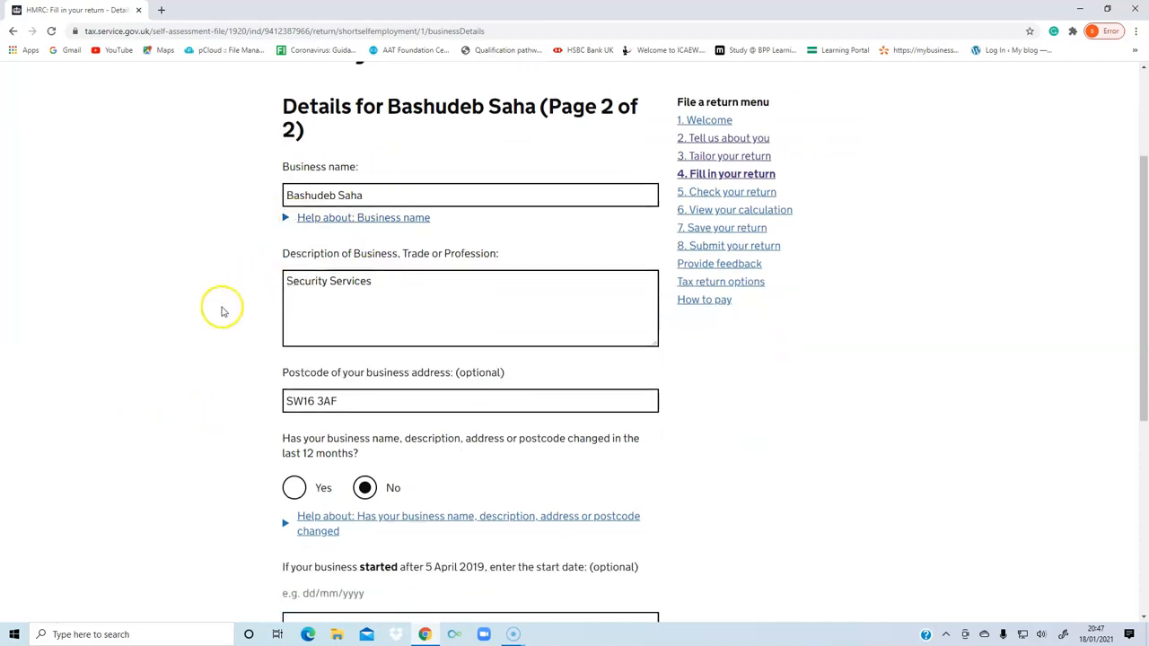
pyautogui.scroll(-2, 213, 308)
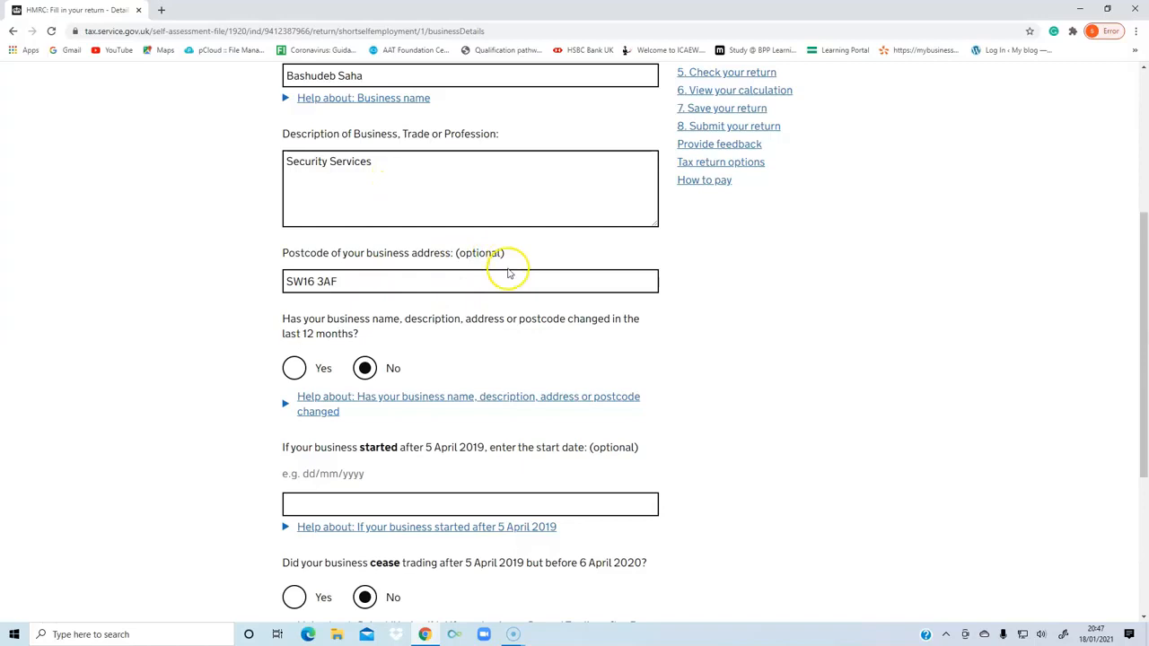
pyautogui.scroll(-2, 508, 272)
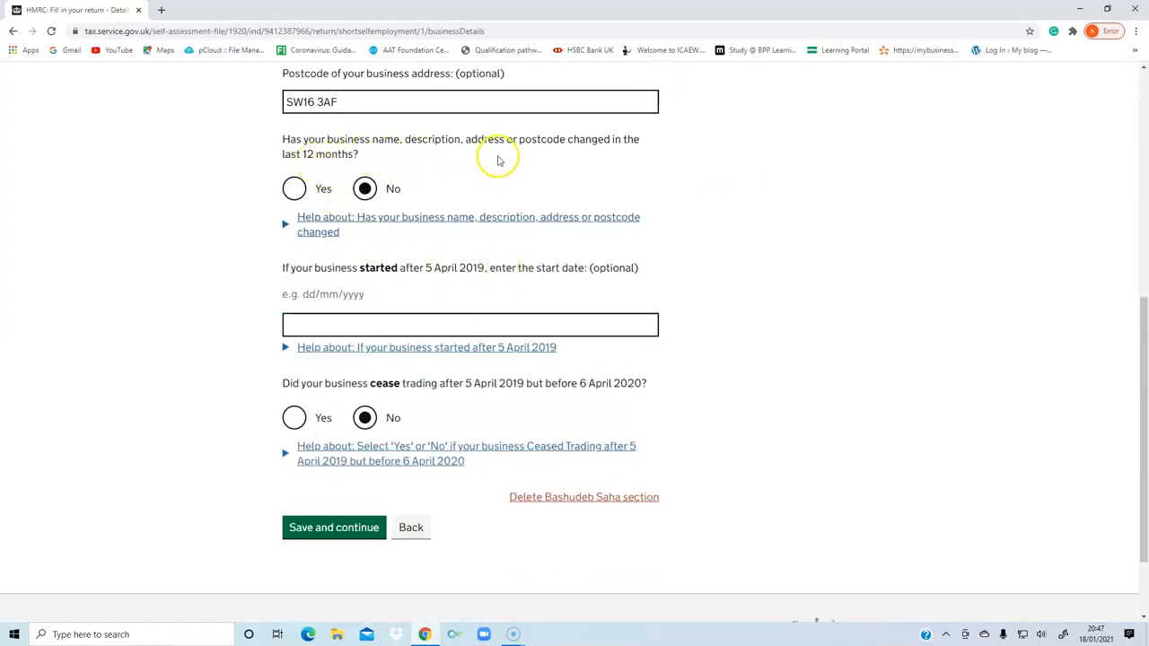
pyautogui.scroll(-2, 336, 238)
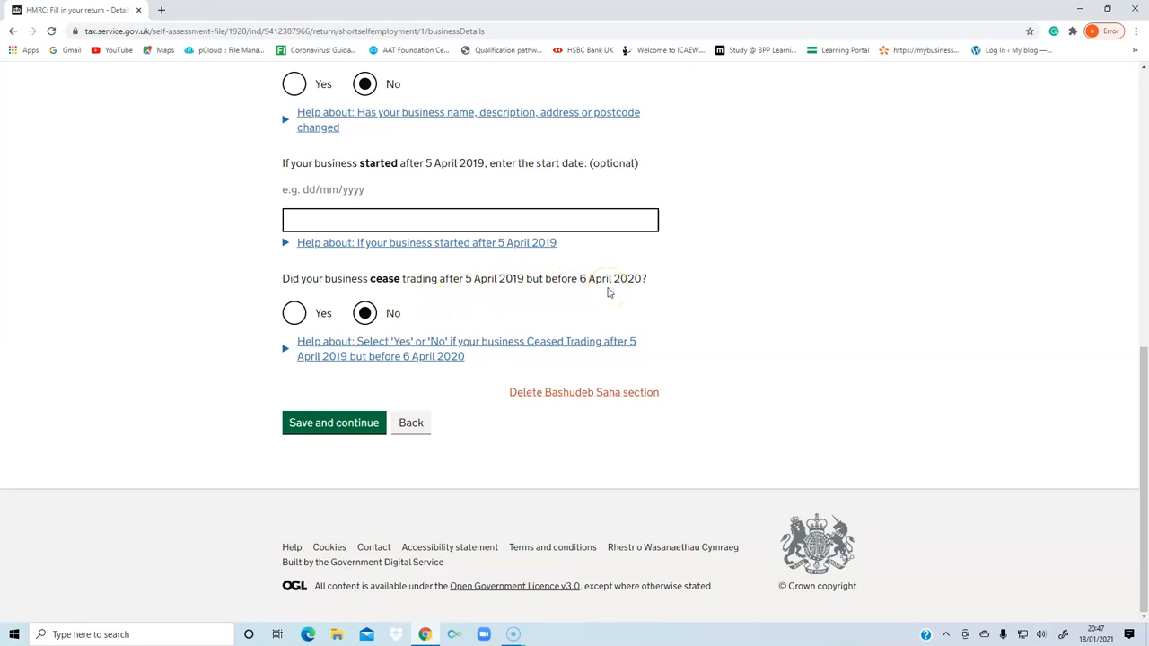
pyautogui.click(308, 429)
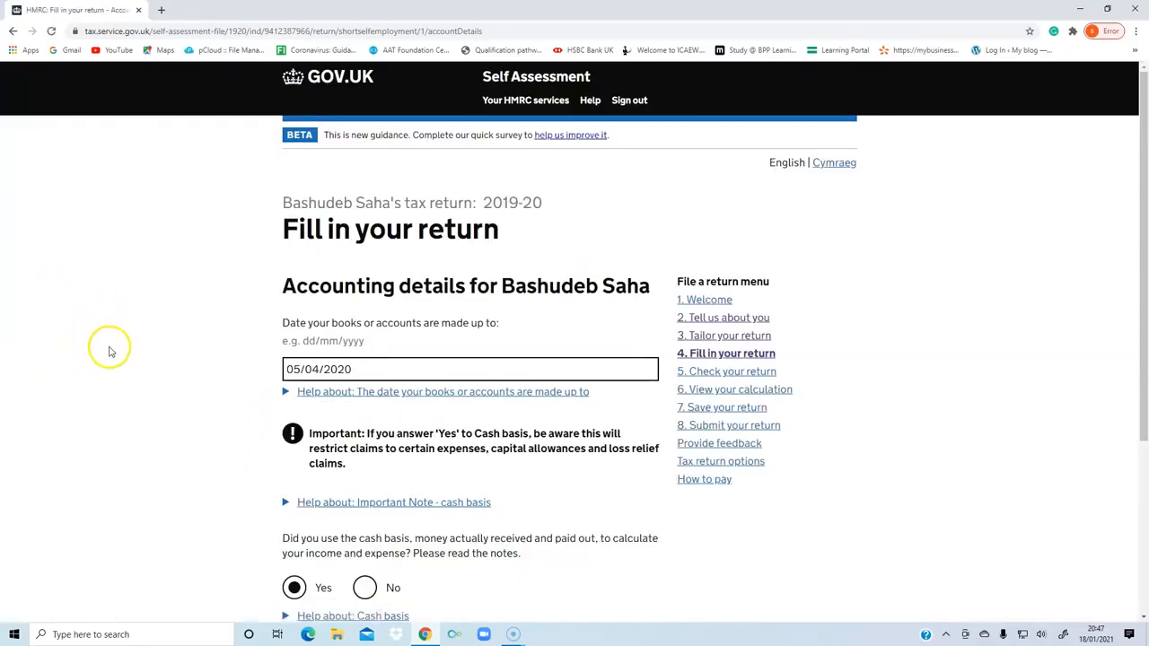
# Save the accounting details with cash basis answered Yes, and review and save the business income page with expenses as a single total value.
pyautogui.scroll(-2, 126, 368)
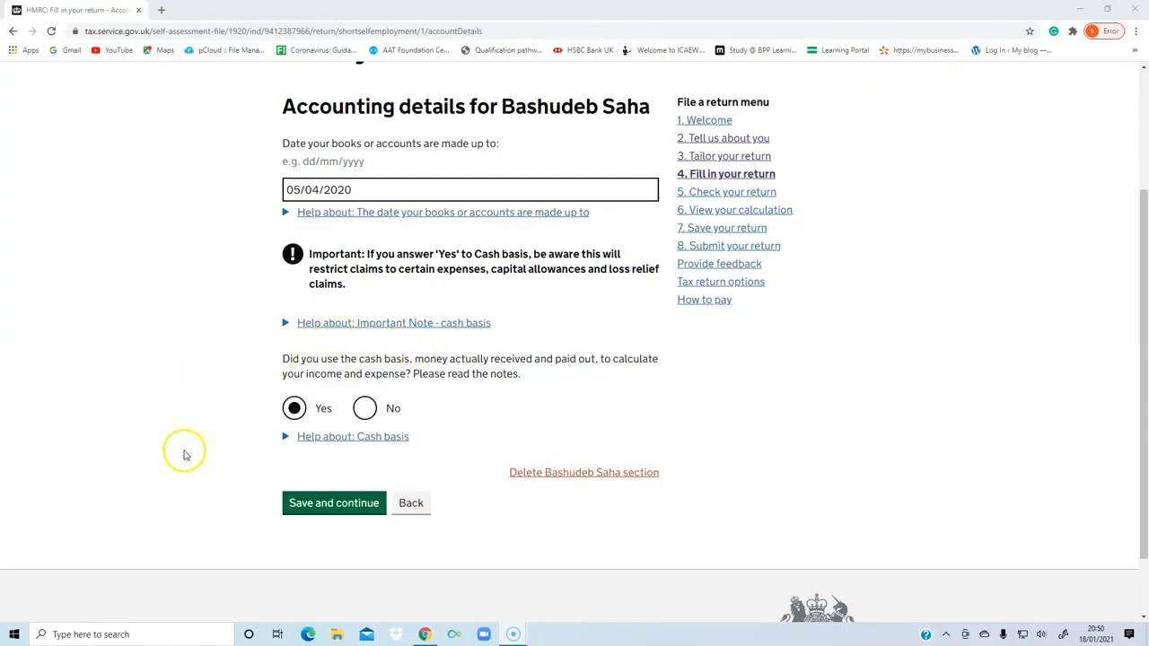
pyautogui.click(305, 505)
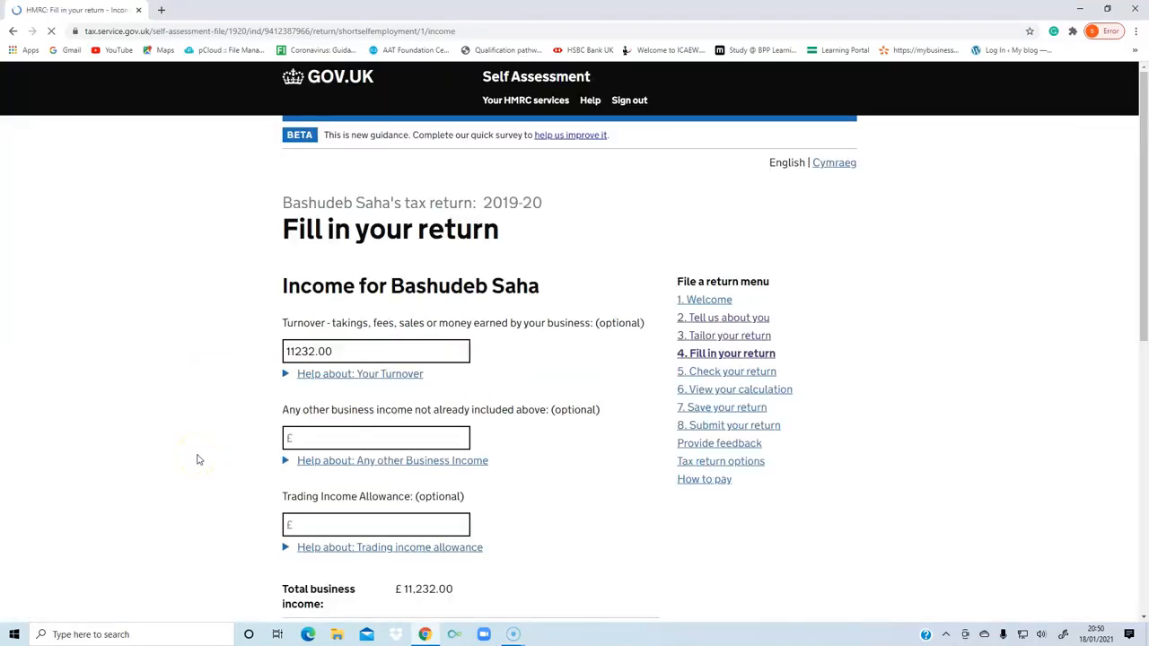
pyautogui.scroll(-2, 188, 440)
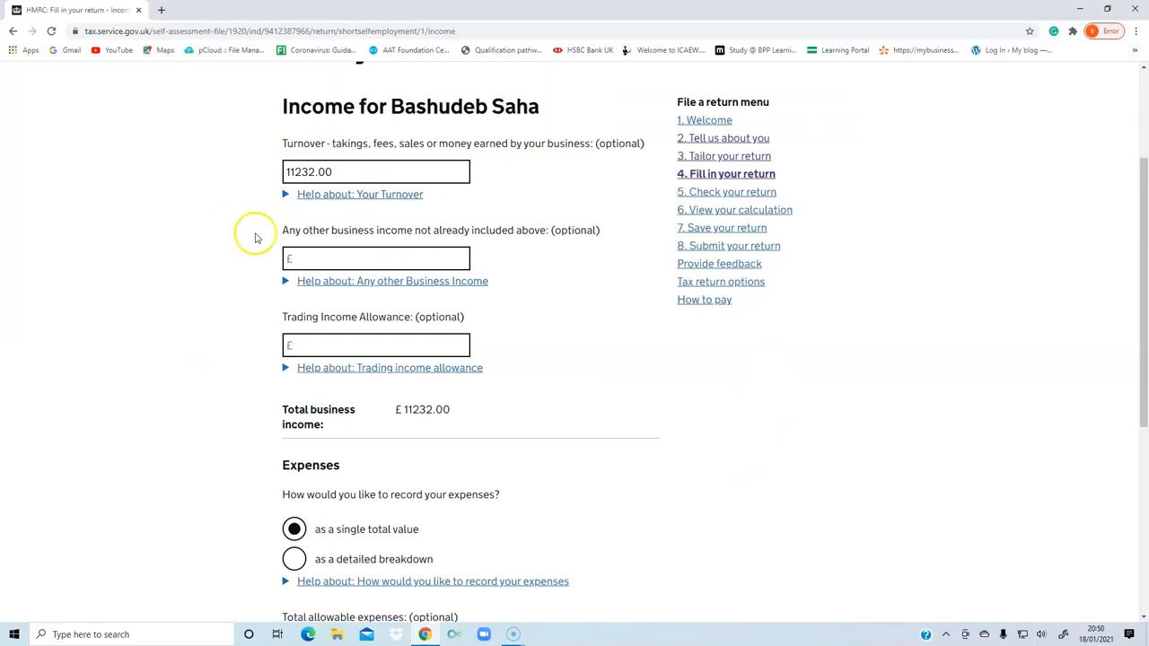
pyautogui.scroll(-1, 265, 220)
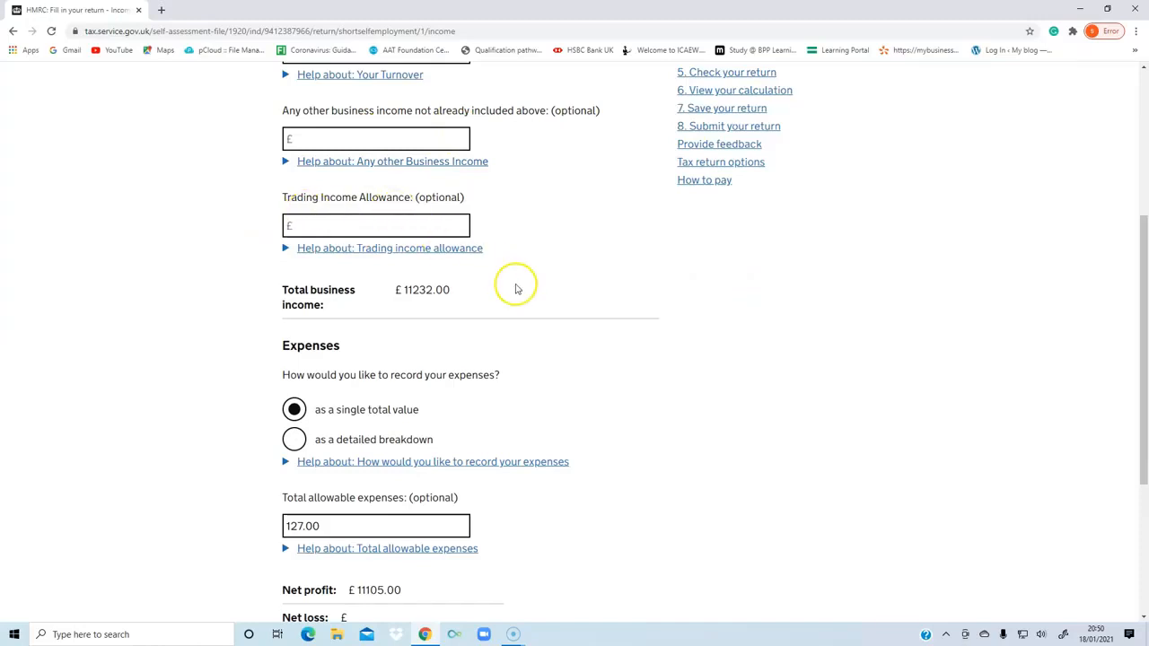
pyautogui.scroll(-2, 548, 337)
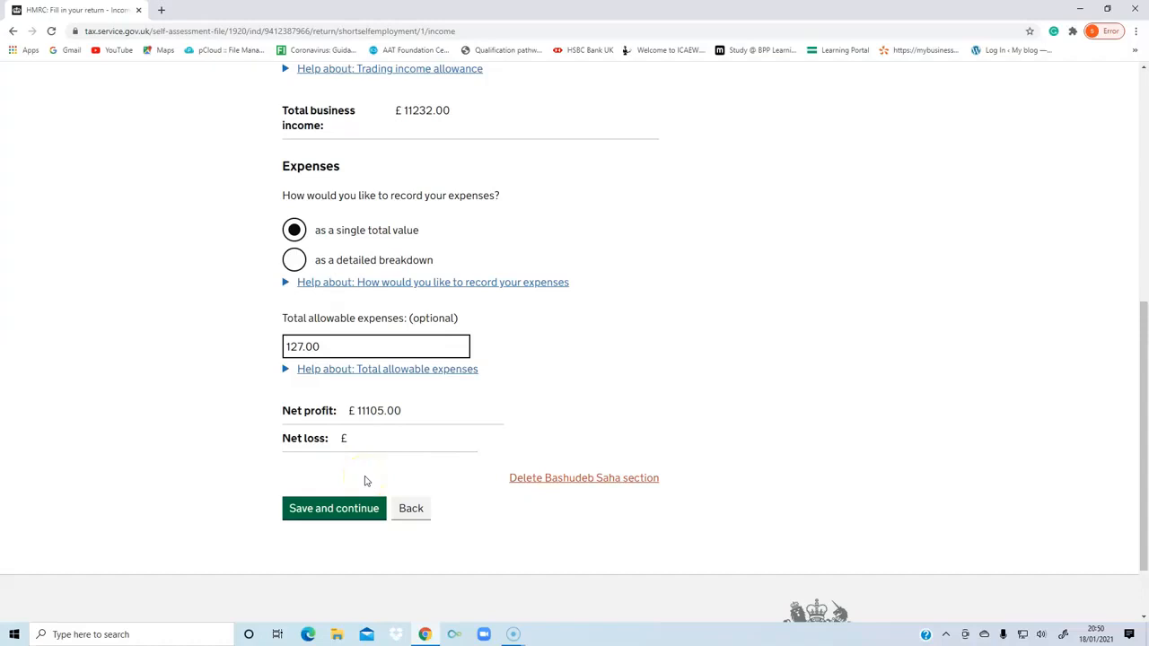
pyautogui.click(308, 508)
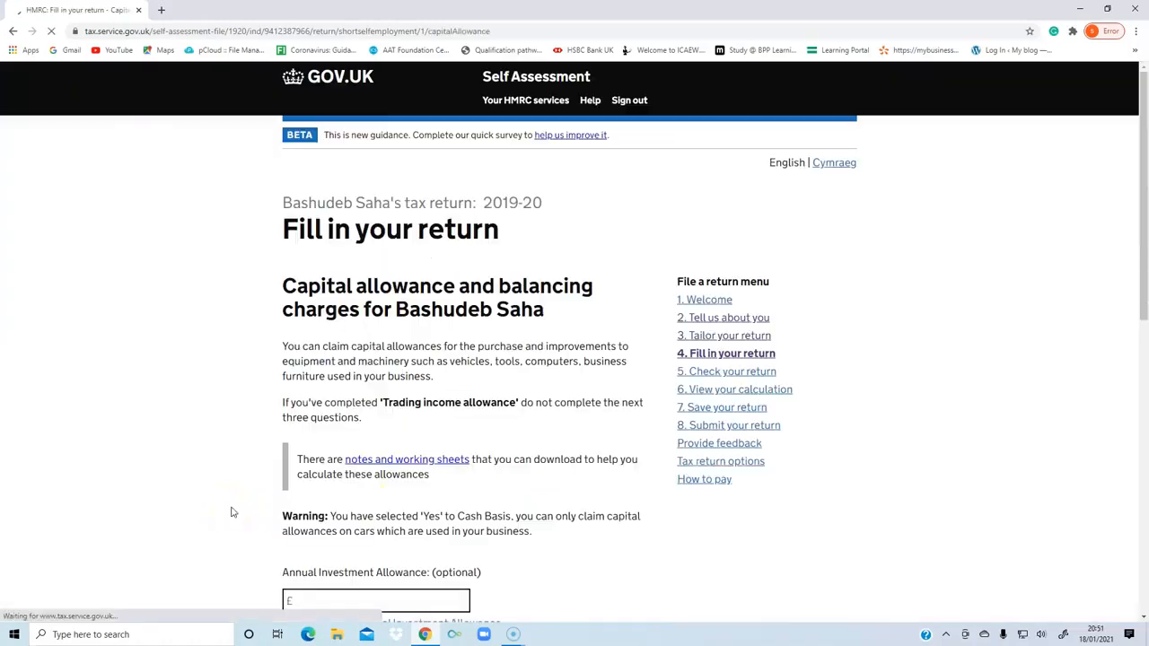
# Review the capital allowance and balancing charges page and save it with all optional amounts left blank.
pyautogui.scroll(-2, 230, 508)
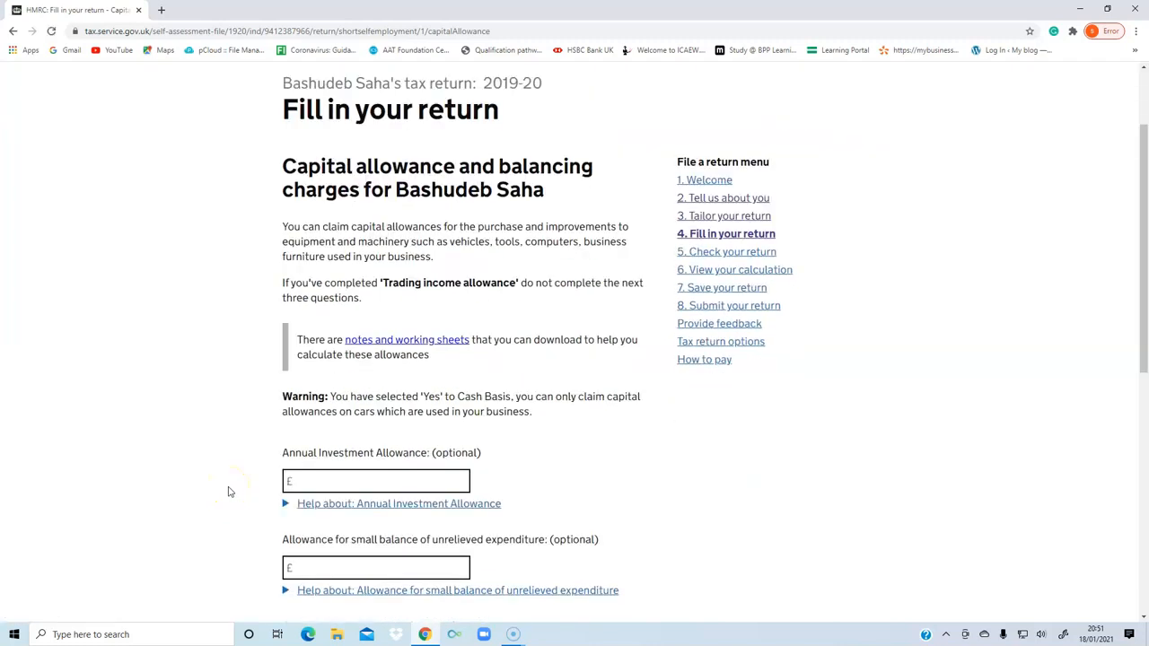
pyautogui.scroll(-2, 233, 492)
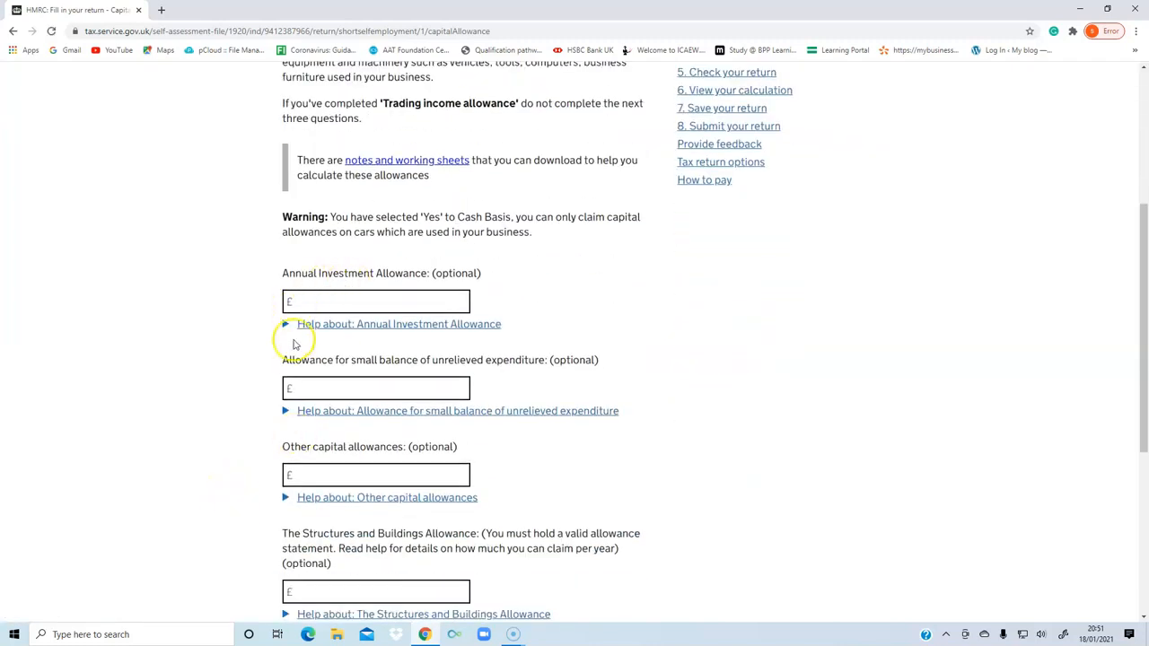
pyautogui.scroll(-2, 257, 398)
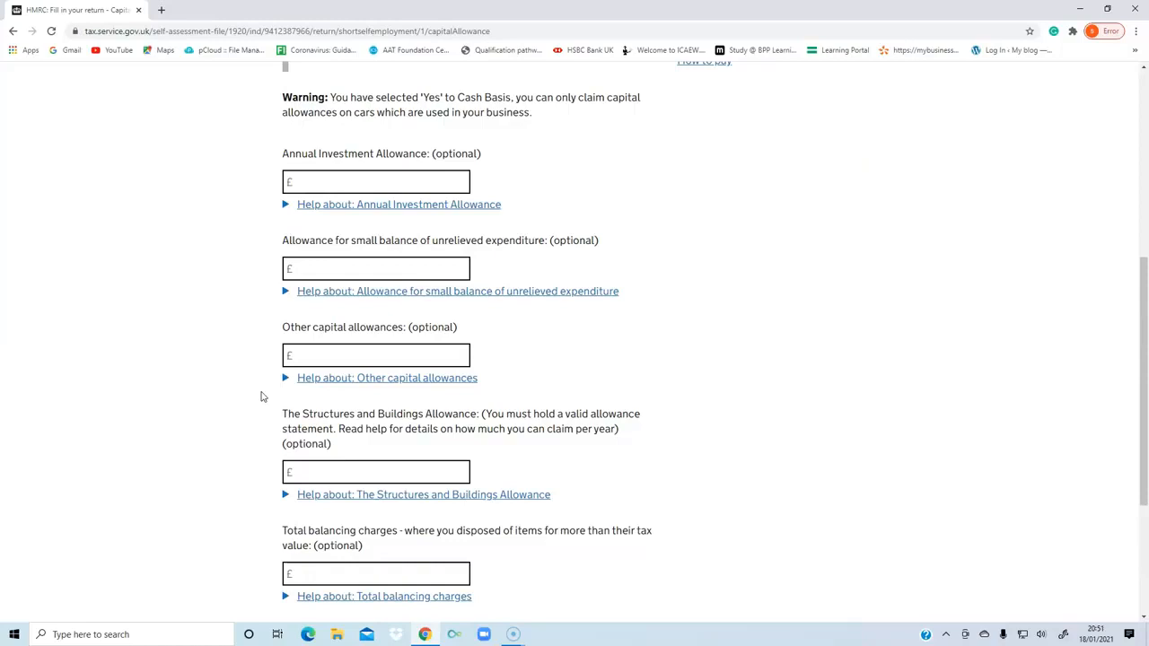
pyautogui.scroll(-3, 261, 397)
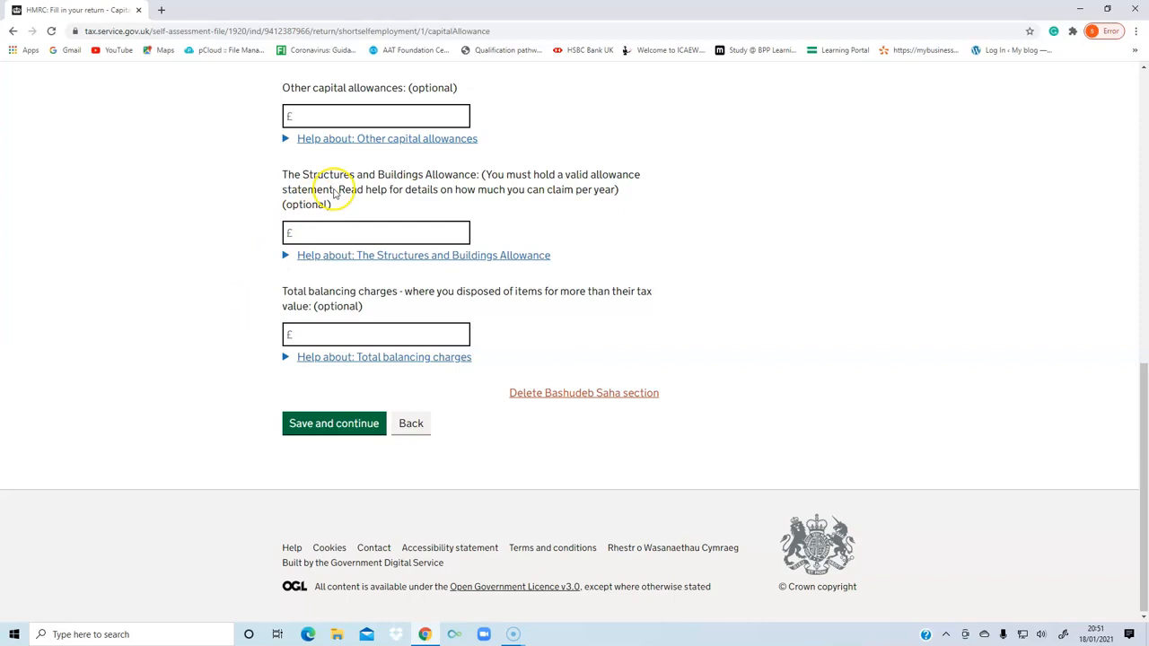
pyautogui.click(318, 427)
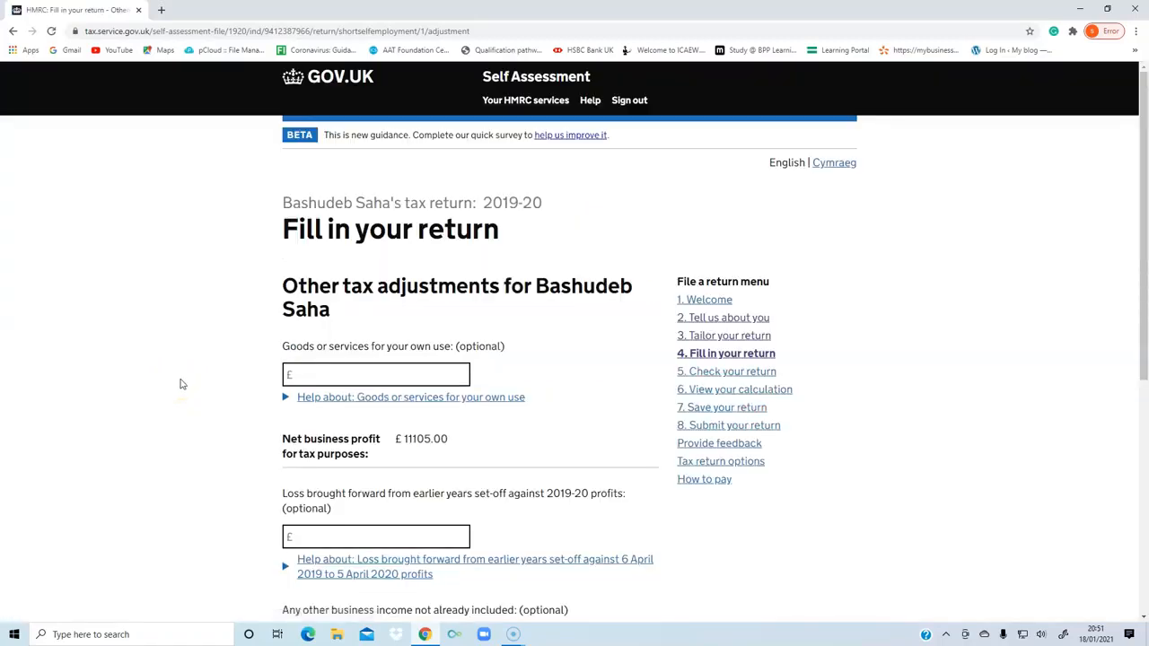
# Review the other tax adjustments page and save it without entering own-use goods, losses brought forward or other business income.
pyautogui.click(26, 621)
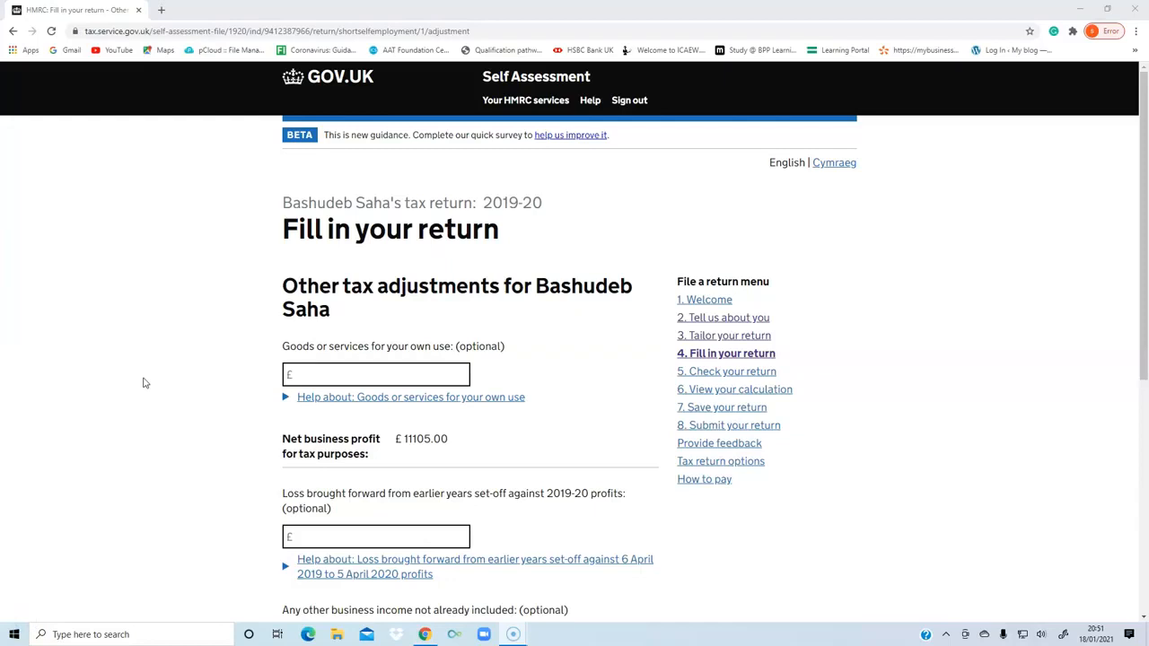
pyautogui.scroll(-2, 146, 377)
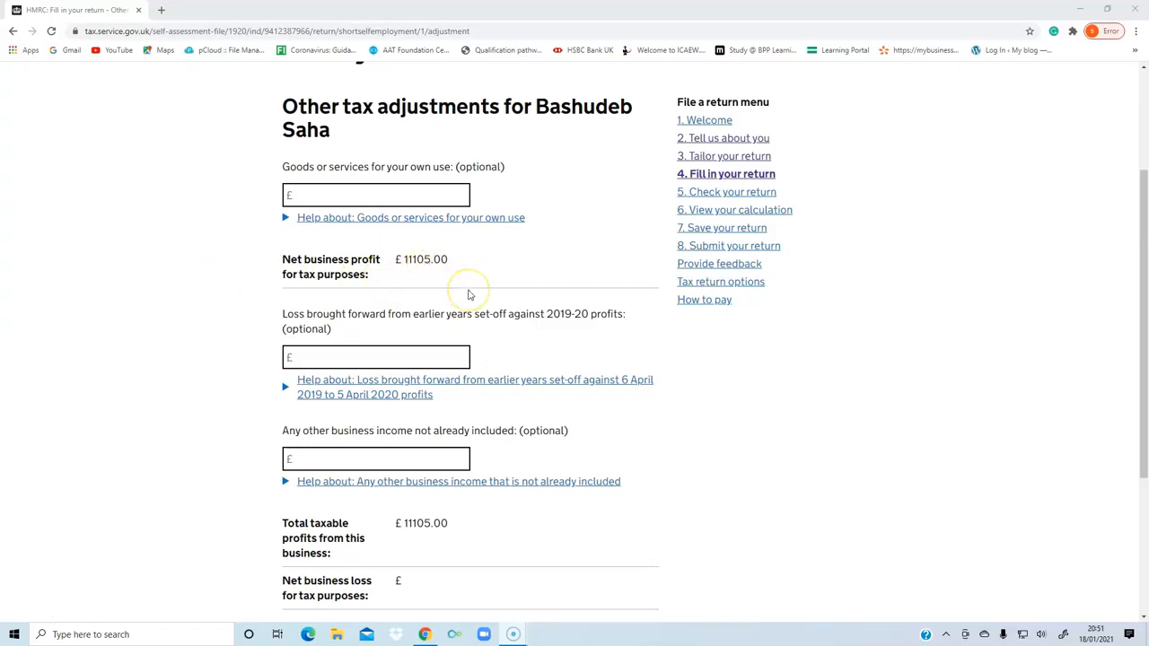
pyautogui.scroll(-3, 467, 294)
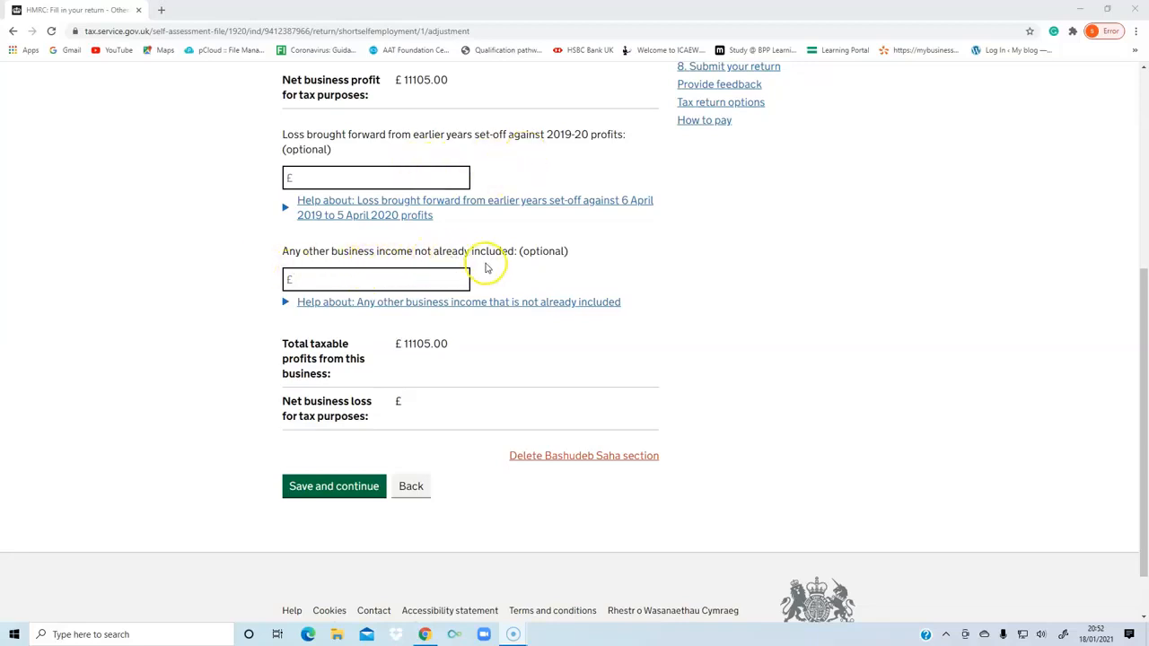
pyautogui.click(308, 488)
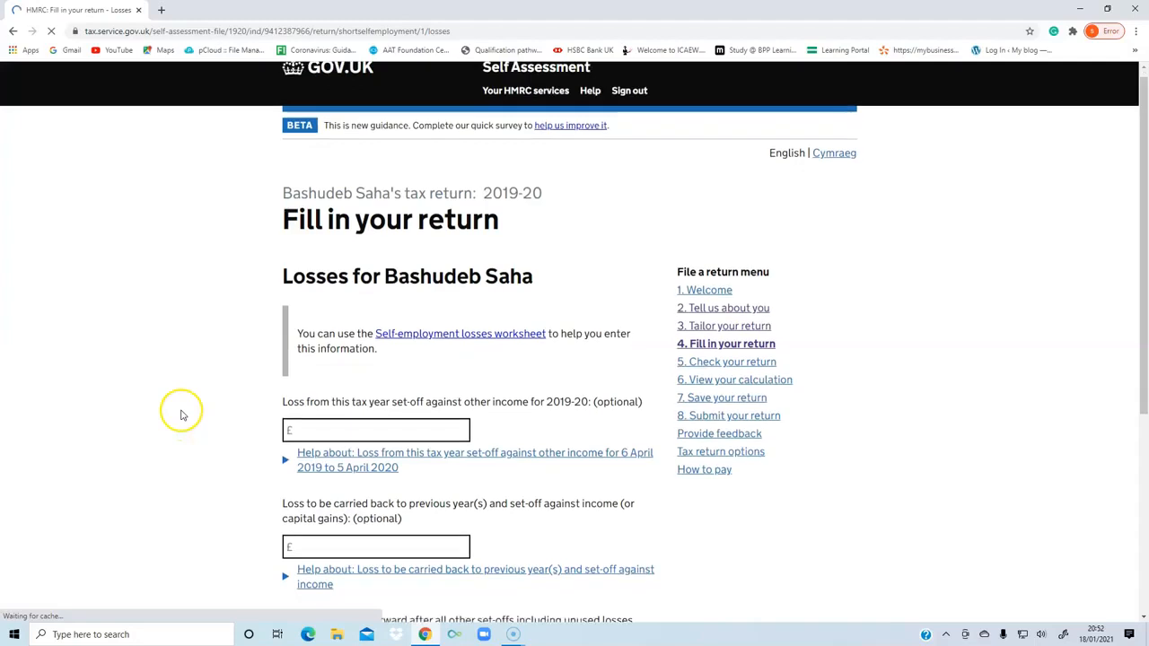
# Review the set-off, carry-back and carry-forward fields on the losses page and save it with all of them blank.
pyautogui.scroll(-2, 181, 415)
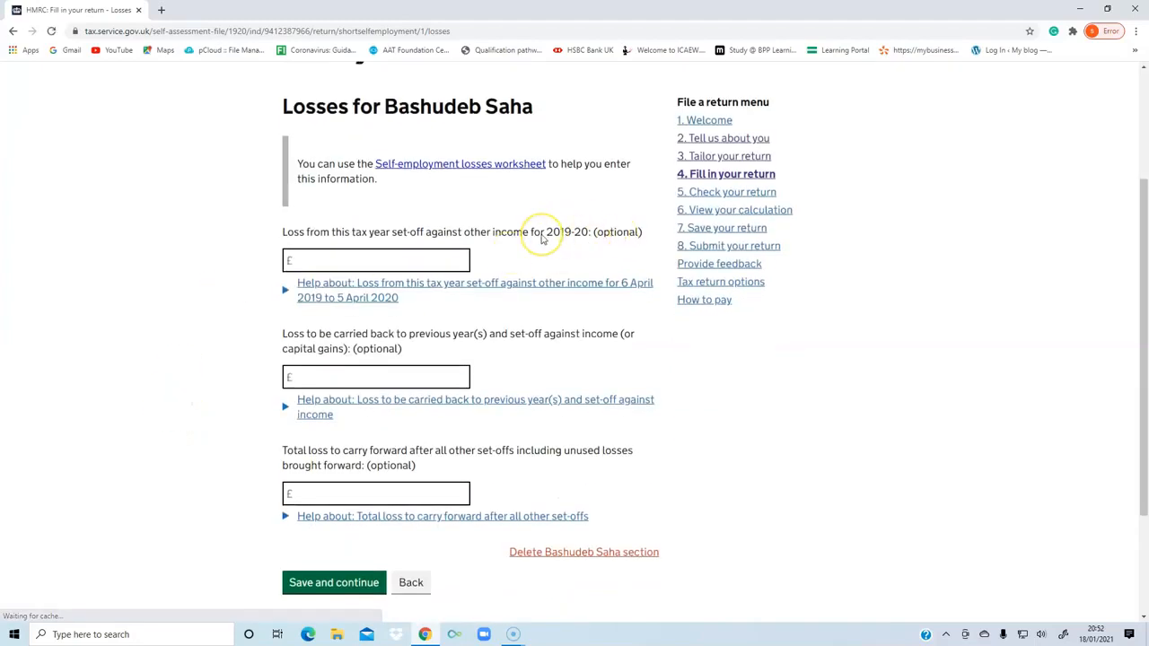
pyautogui.scroll(-1, 422, 310)
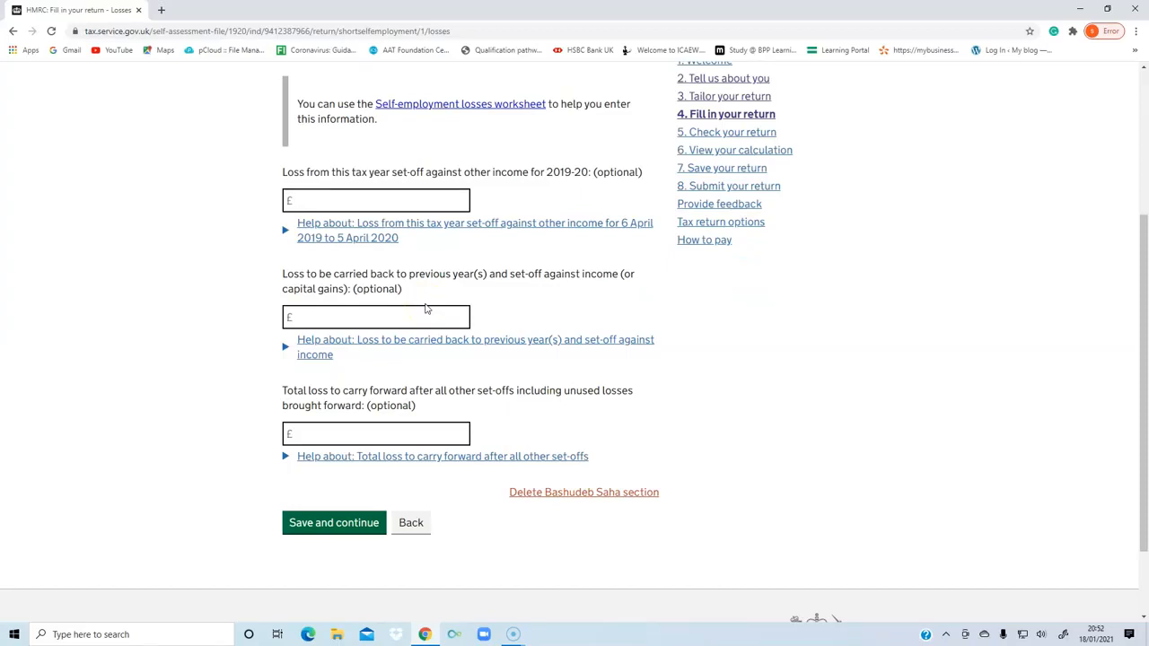
pyautogui.click(324, 525)
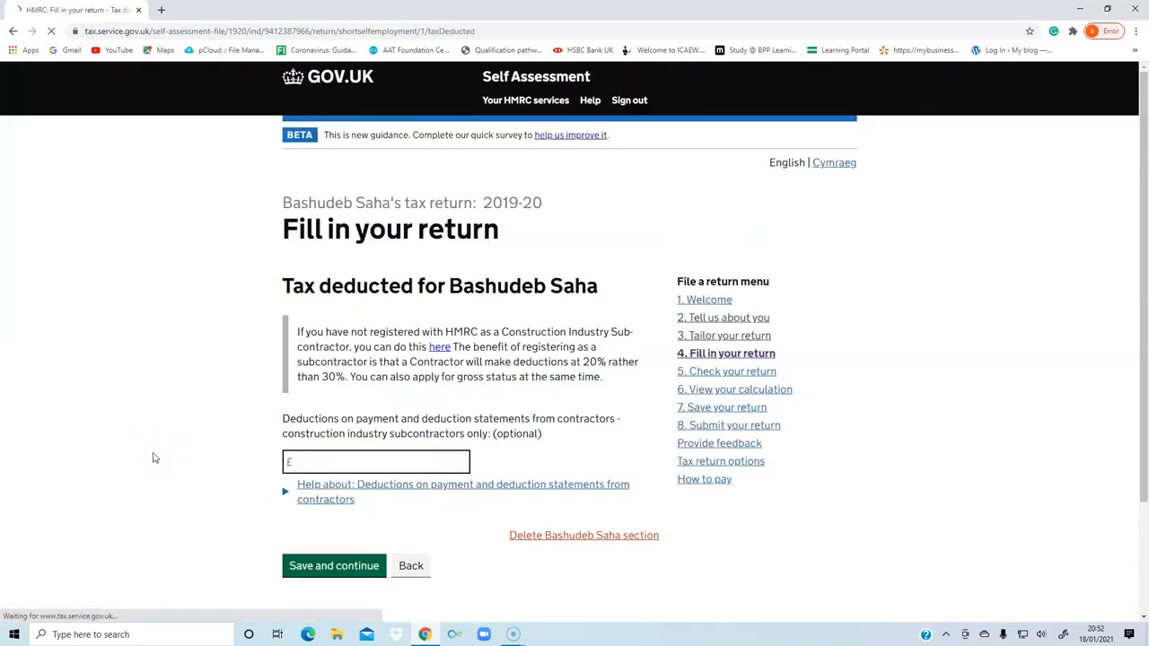
# Read the construction industry subcontractor note on the tax deducted page and save the page with the contractor deductions amount left blank.
pyautogui.scroll(-2, 153, 458)
pyautogui.click(180, 474)
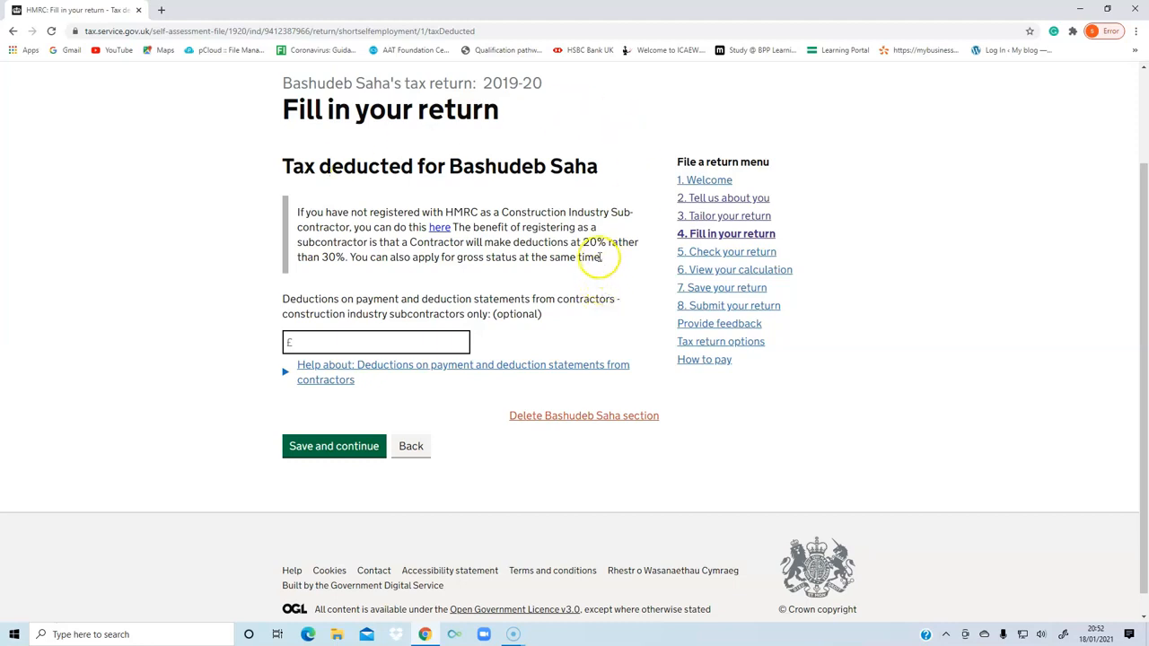
pyautogui.moveTo(576, 243); pyautogui.dragTo(598, 243)
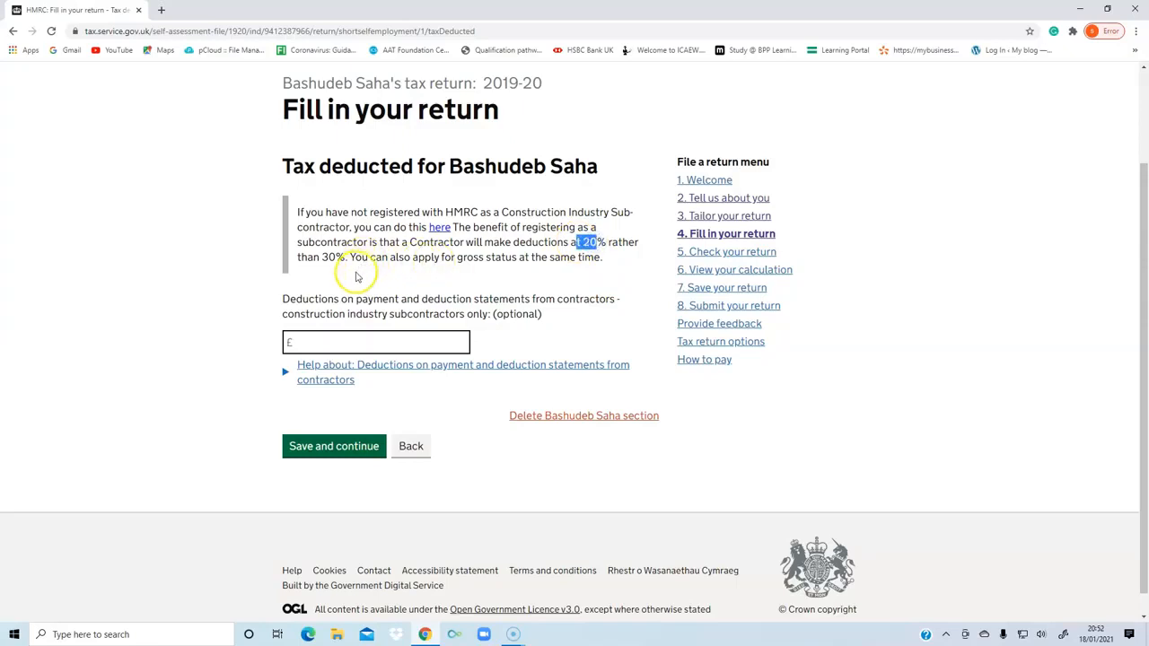
pyautogui.click(318, 342)
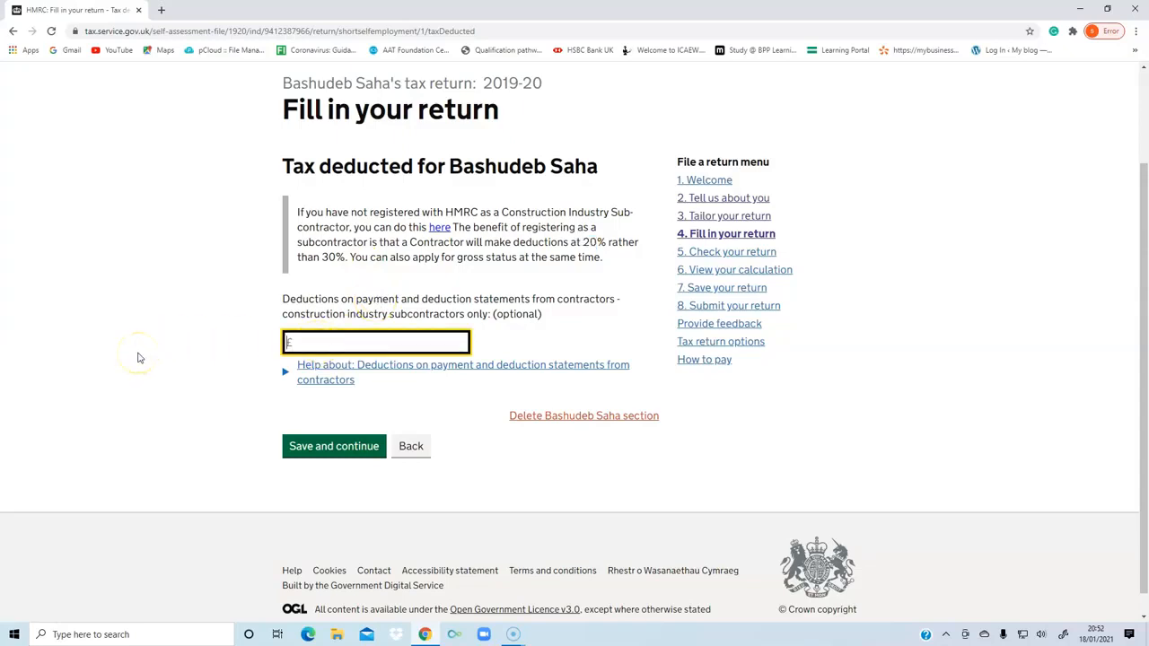
pyautogui.click(315, 456)
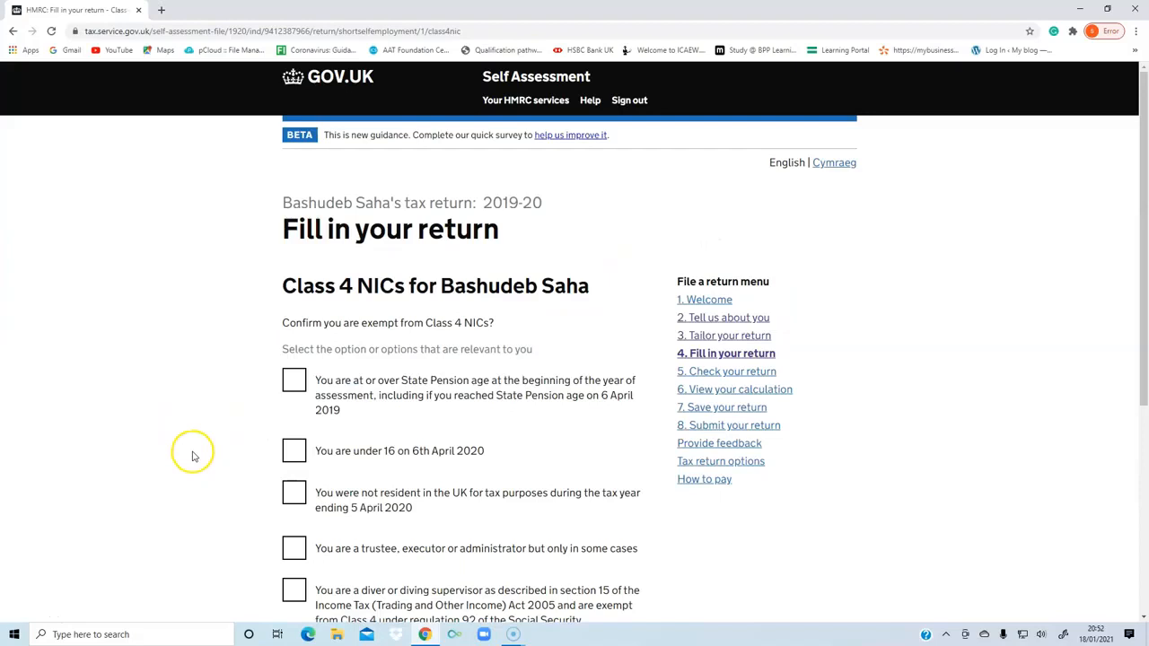
# Review the Class 4 NICs exemption options and save the page with None of these apply selected.
pyautogui.scroll(-1, 192, 456)
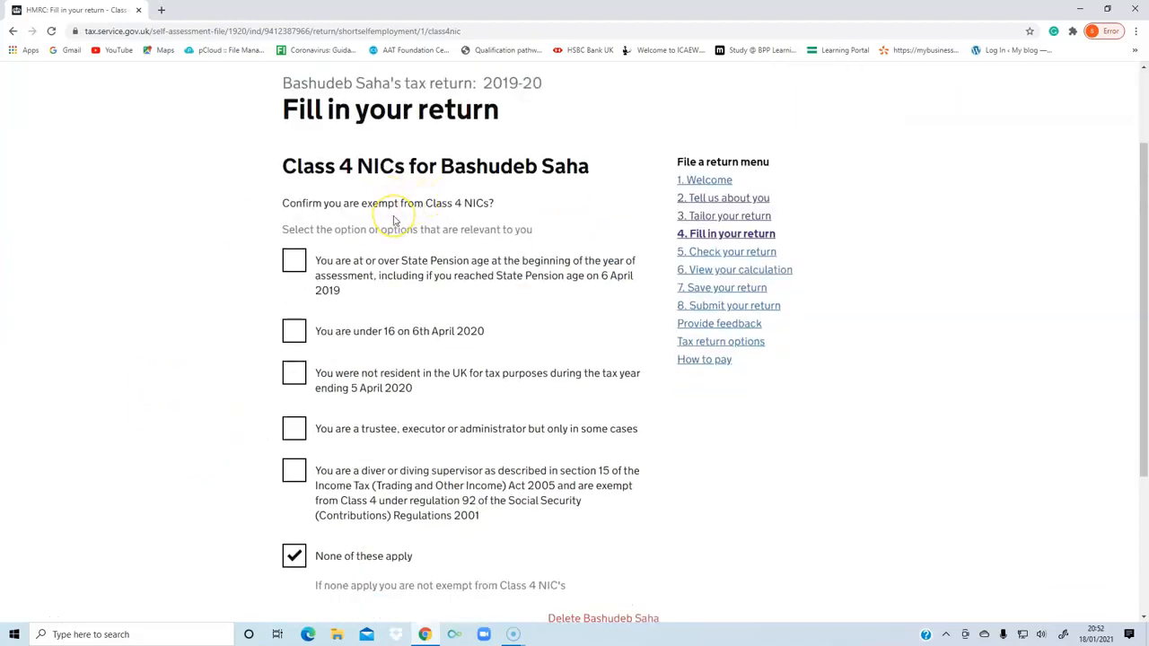
pyautogui.scroll(-1, 393, 220)
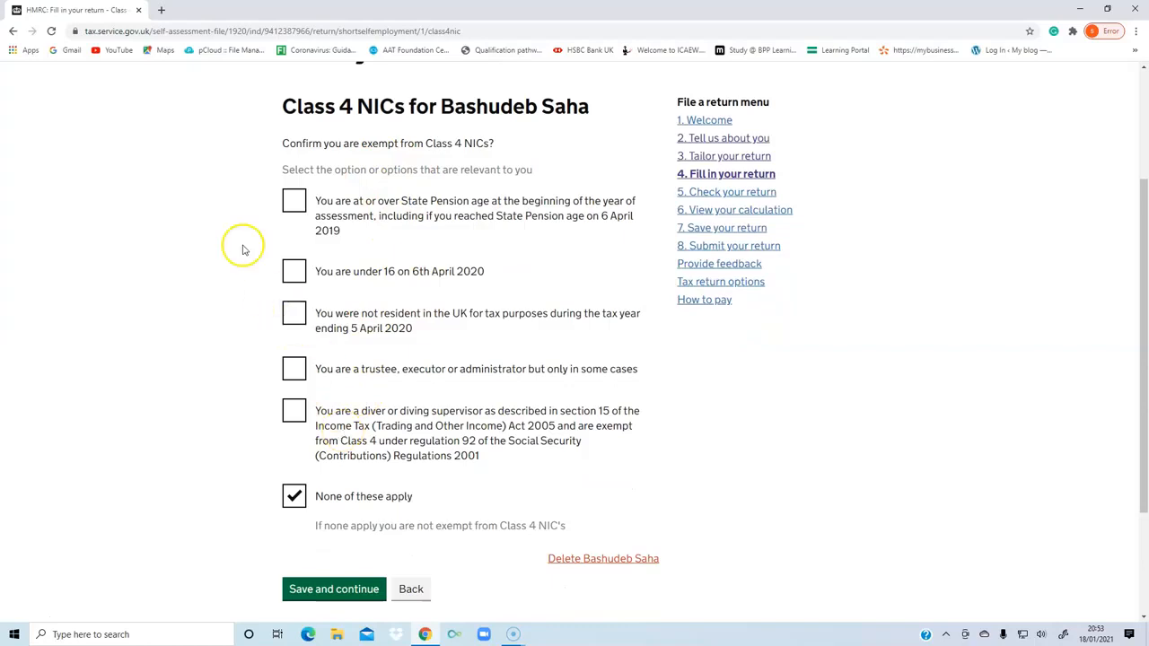
pyautogui.moveTo(363, 146); pyautogui.dragTo(402, 146)
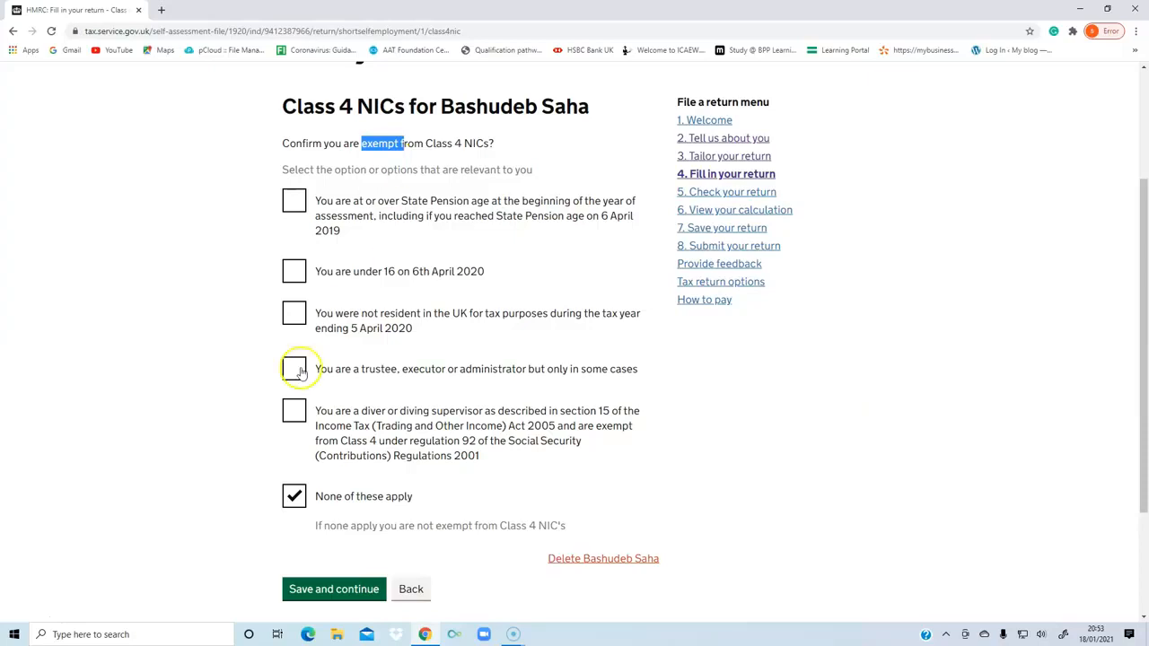
pyautogui.scroll(-3, 200, 480)
pyautogui.click(334, 424)
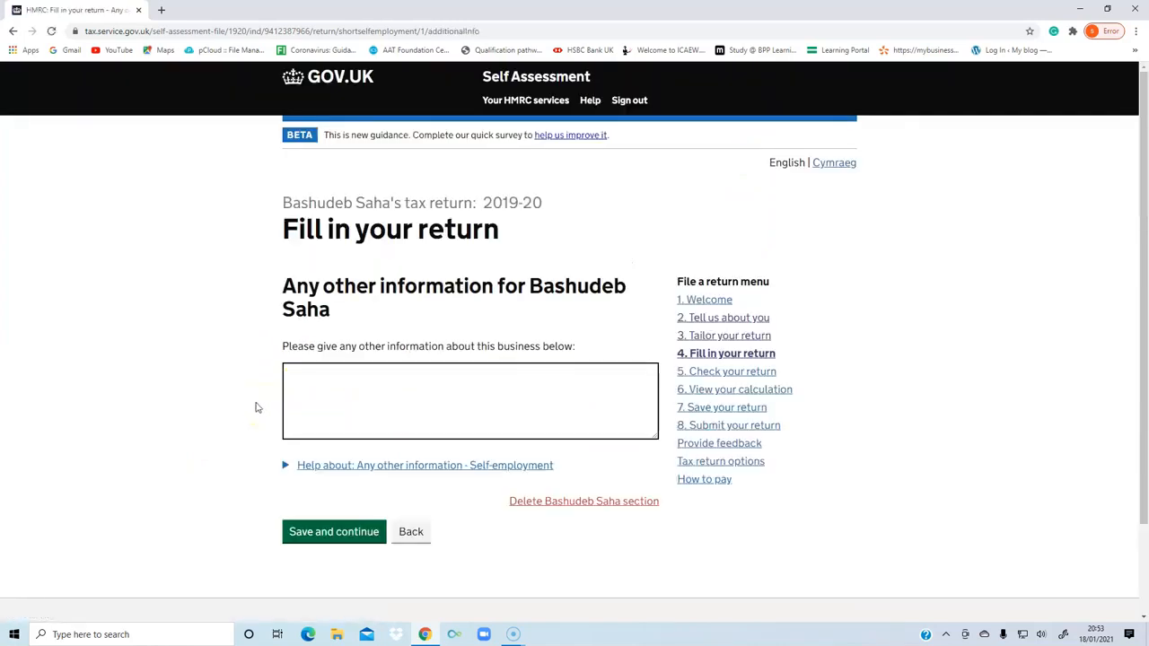
# Save the self-employment page for any other information with its text left blank, and look over the business summary.
pyautogui.scroll(-1, 255, 405)
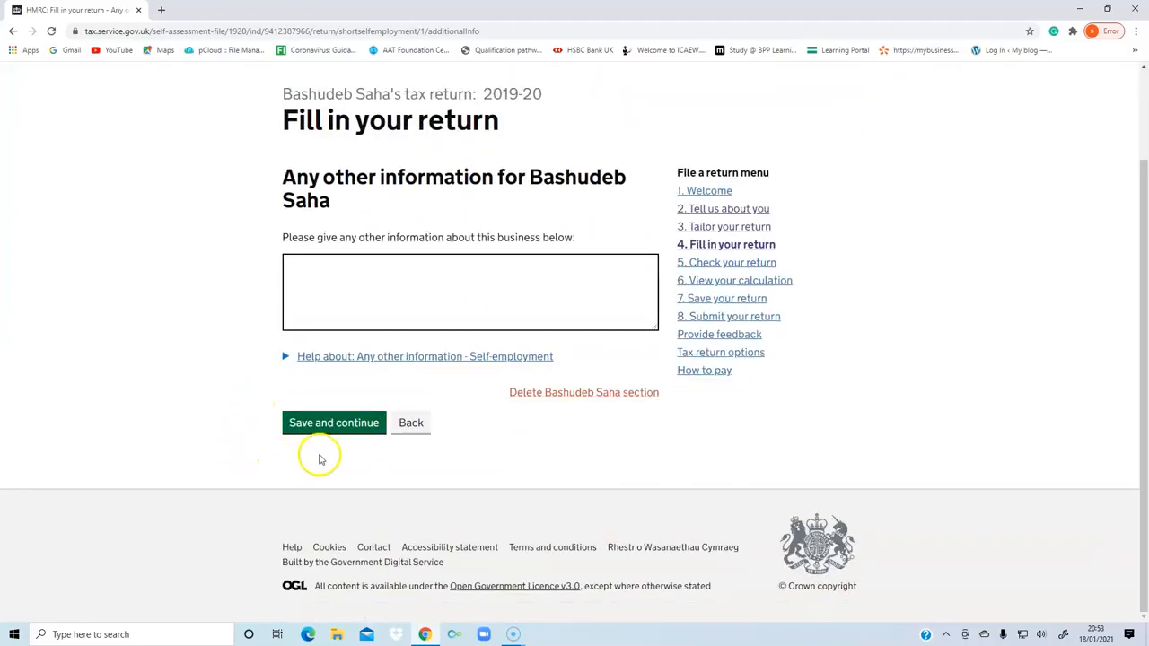
pyautogui.click(329, 427)
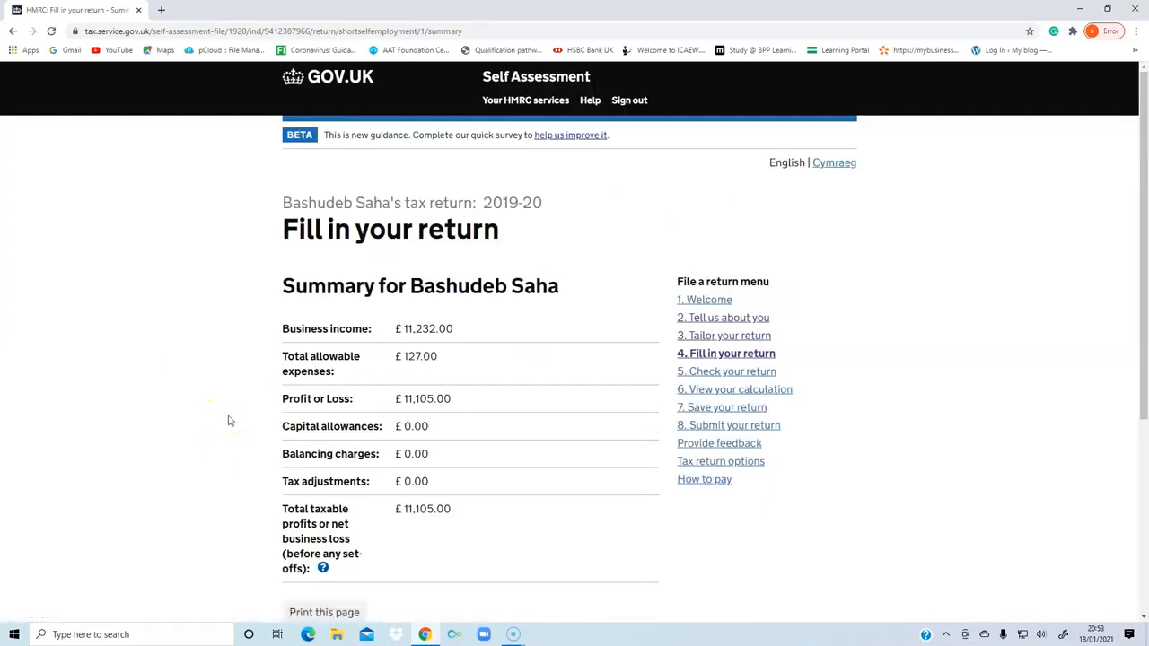
pyautogui.scroll(-2, 228, 420)
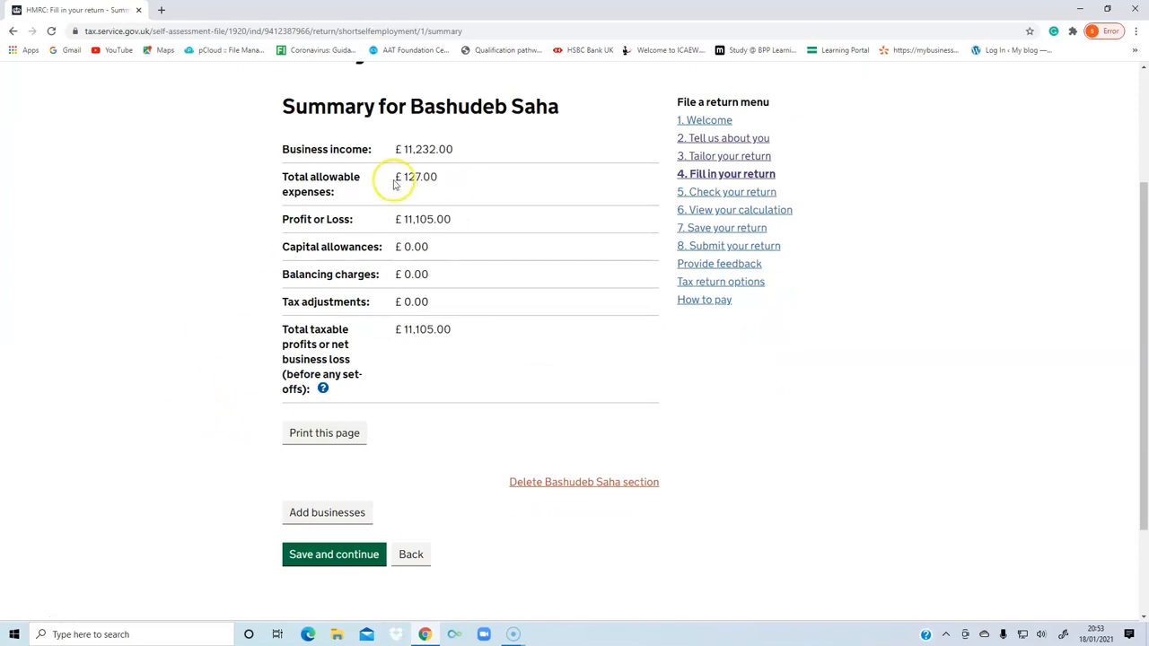
# Check the business income, allowable expenses and taxable profit figures in the self-employment summary and save the page.
pyautogui.moveTo(403, 149); pyautogui.dragTo(419, 177)
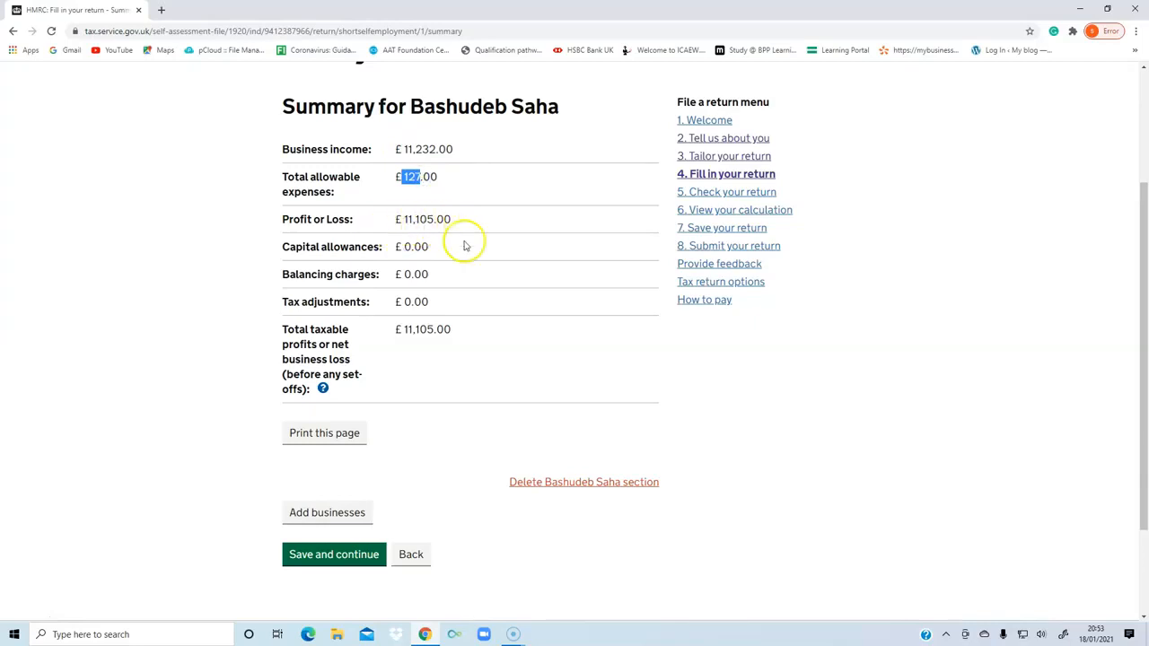
pyautogui.scroll(-2, 491, 272)
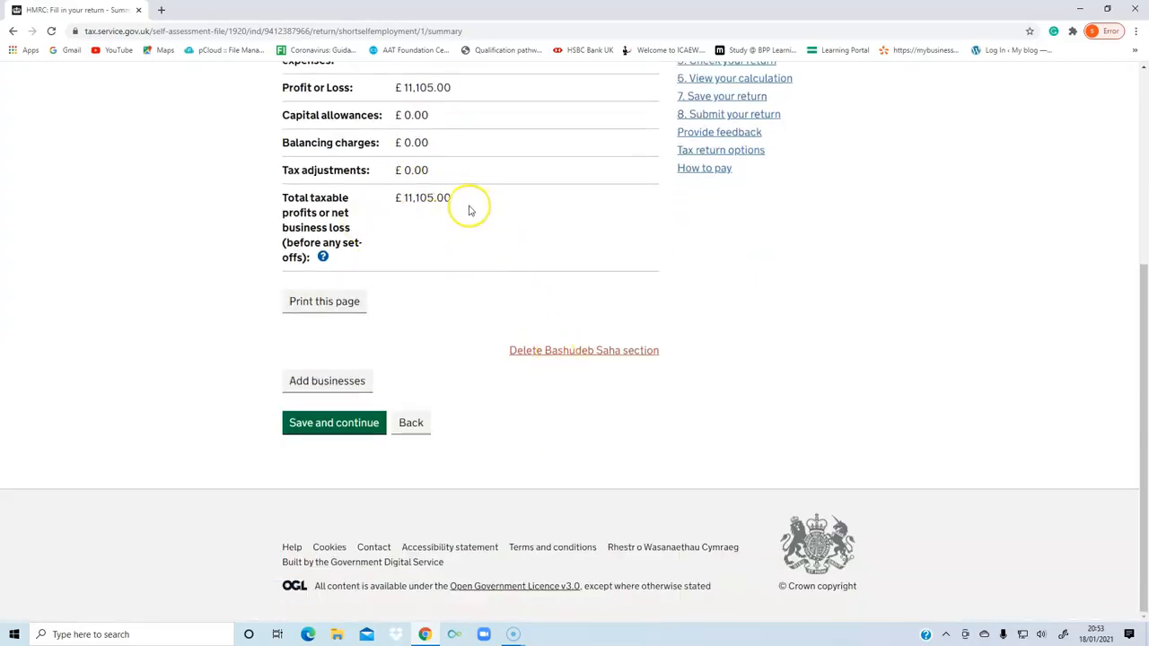
pyautogui.click(315, 425)
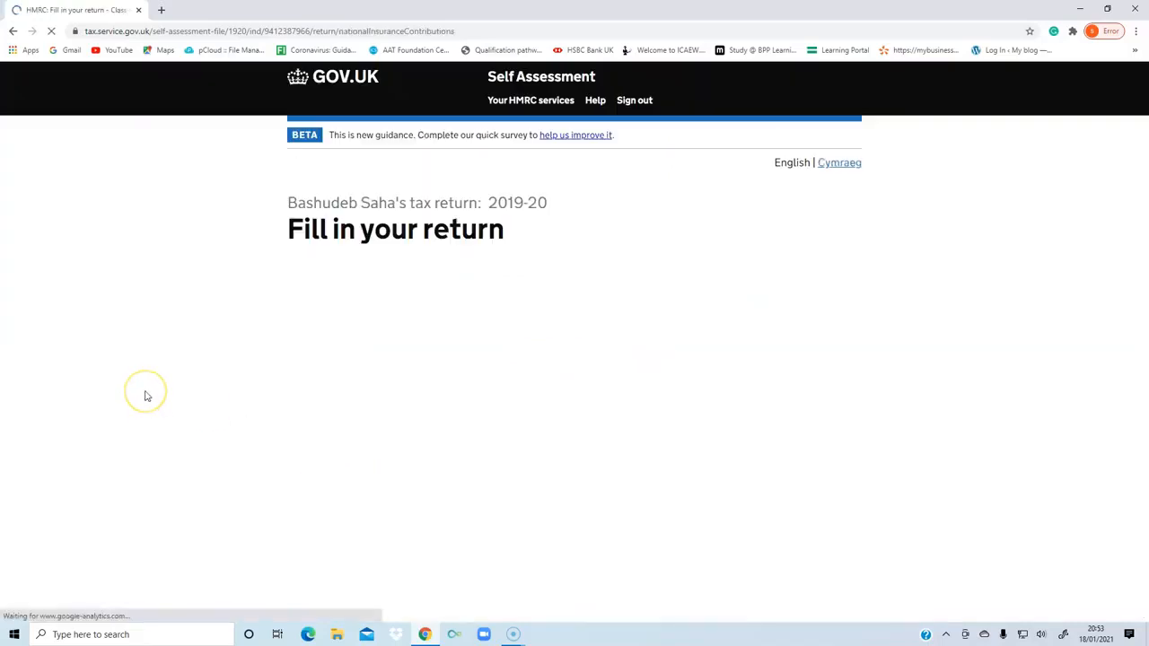
# Review the Class 2 NICs profit threshold and amount owed, and save the page with voluntary payment set to No.
pyautogui.scroll(-2, 147, 396)
pyautogui.click(189, 412)
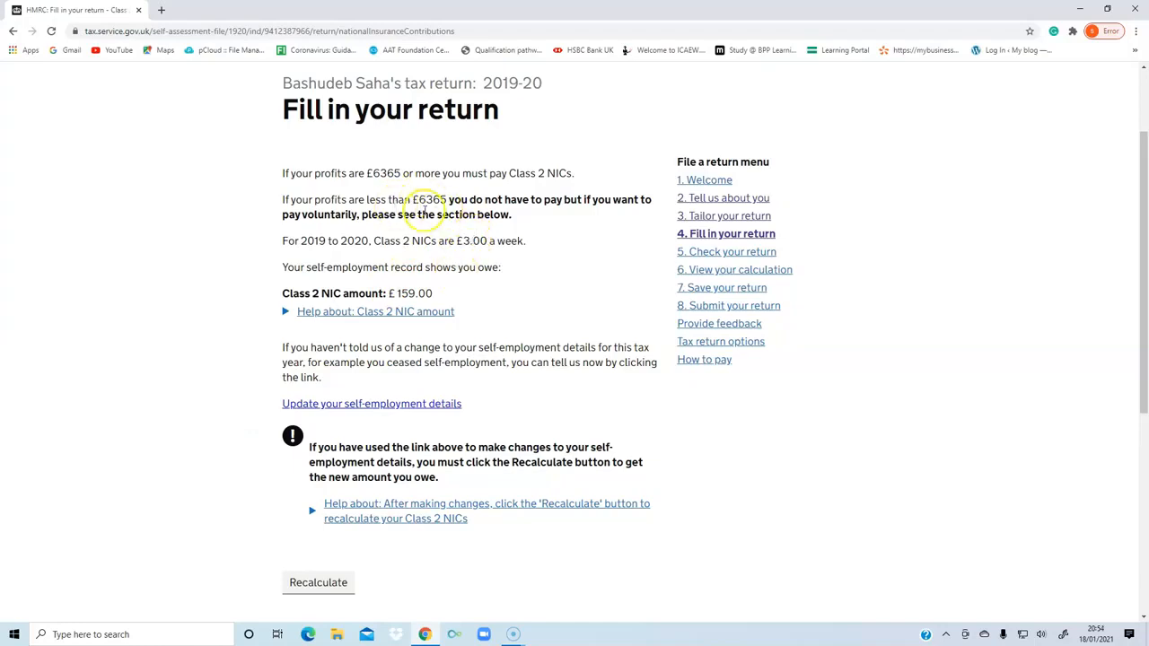
pyautogui.moveTo(414, 200); pyautogui.dragTo(455, 200)
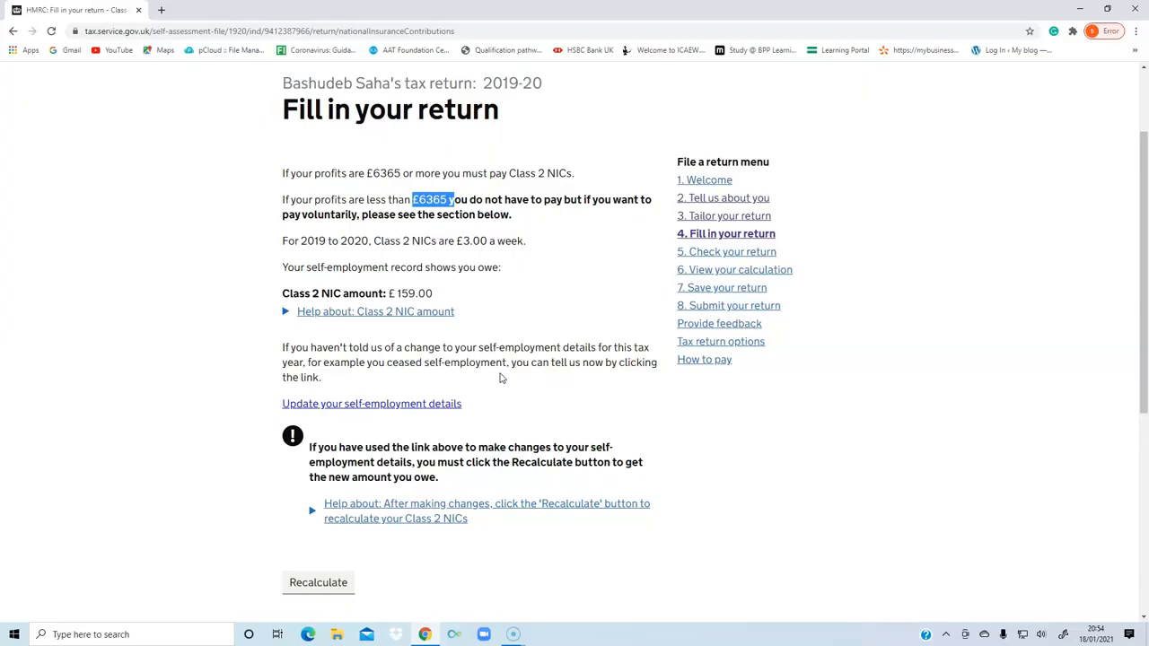
pyautogui.scroll(-2, 414, 237)
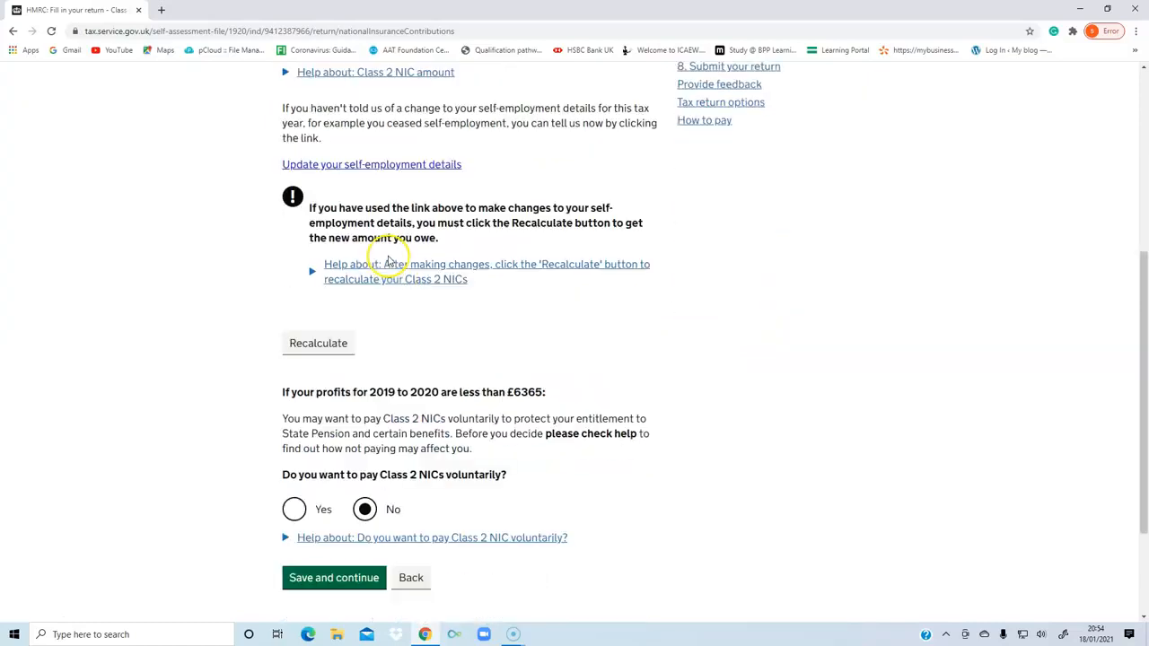
pyautogui.scroll(1, 422, 286)
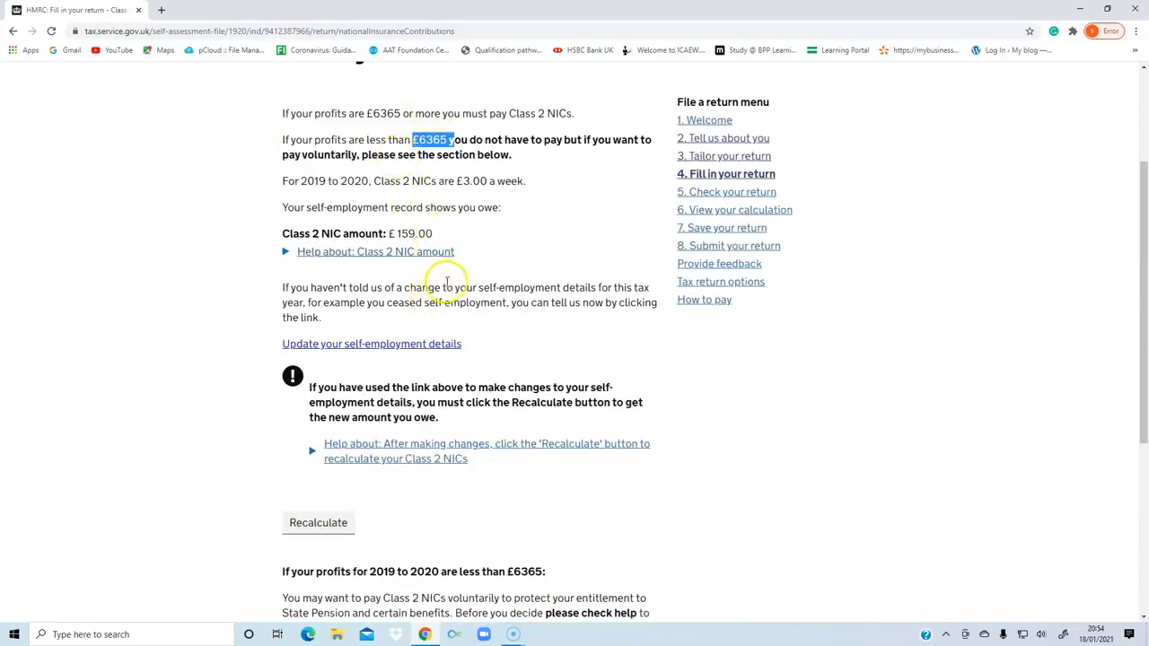
pyautogui.scroll(-2, 415, 288)
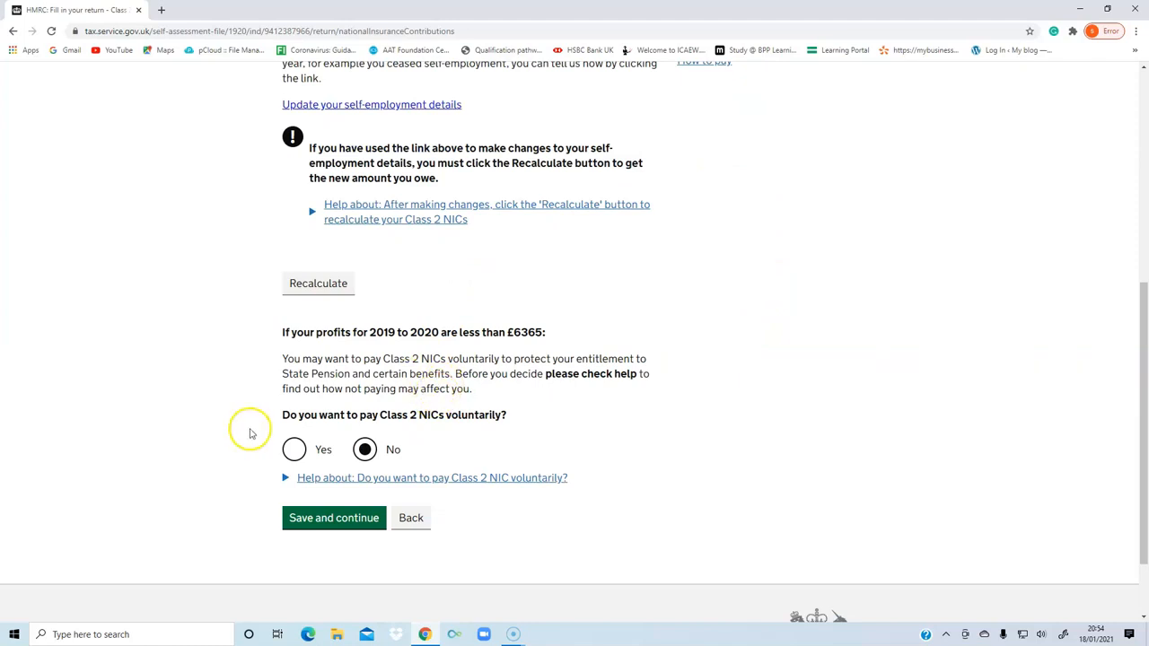
pyautogui.scroll(-1, 254, 442)
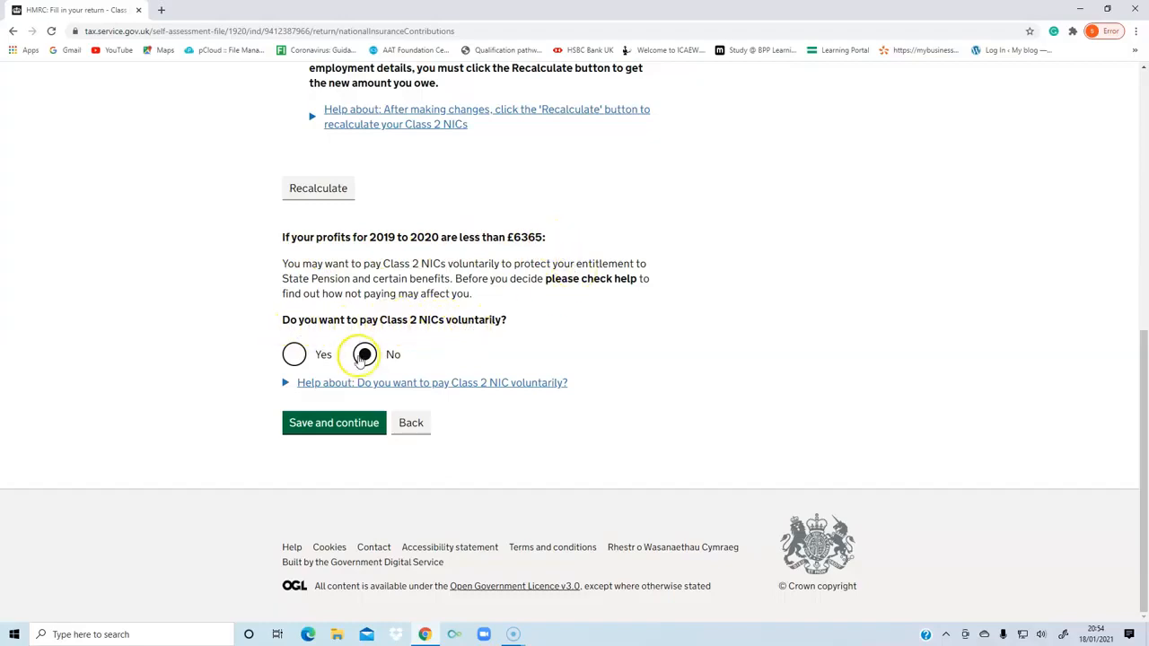
pyautogui.click(309, 424)
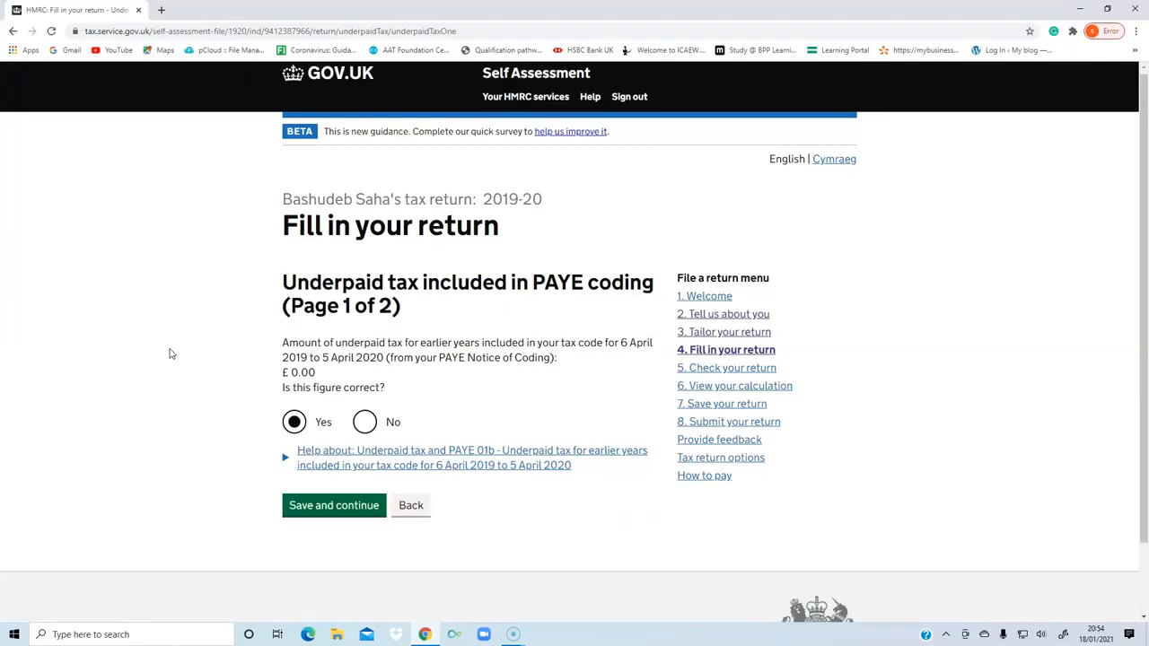
# Check the underpaid tax amounts on both PAYE coding pages and save each with Yes selected for the figure being correct.
pyautogui.scroll(-1, 153, 368)
pyautogui.click(139, 386)
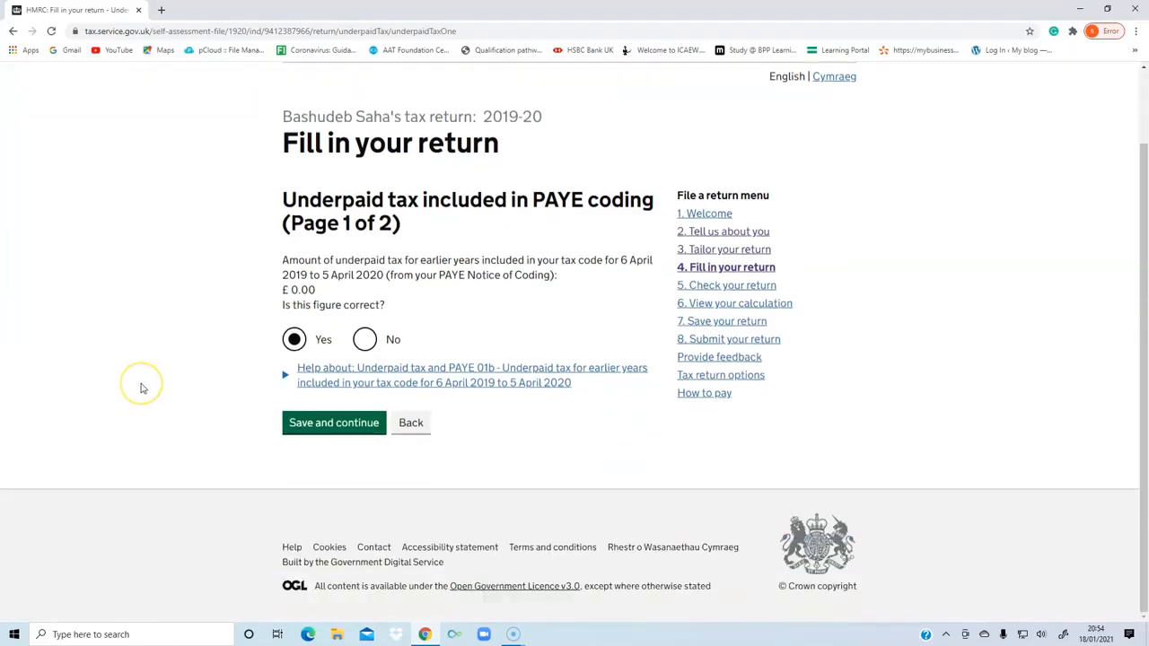
pyautogui.click(25, 621)
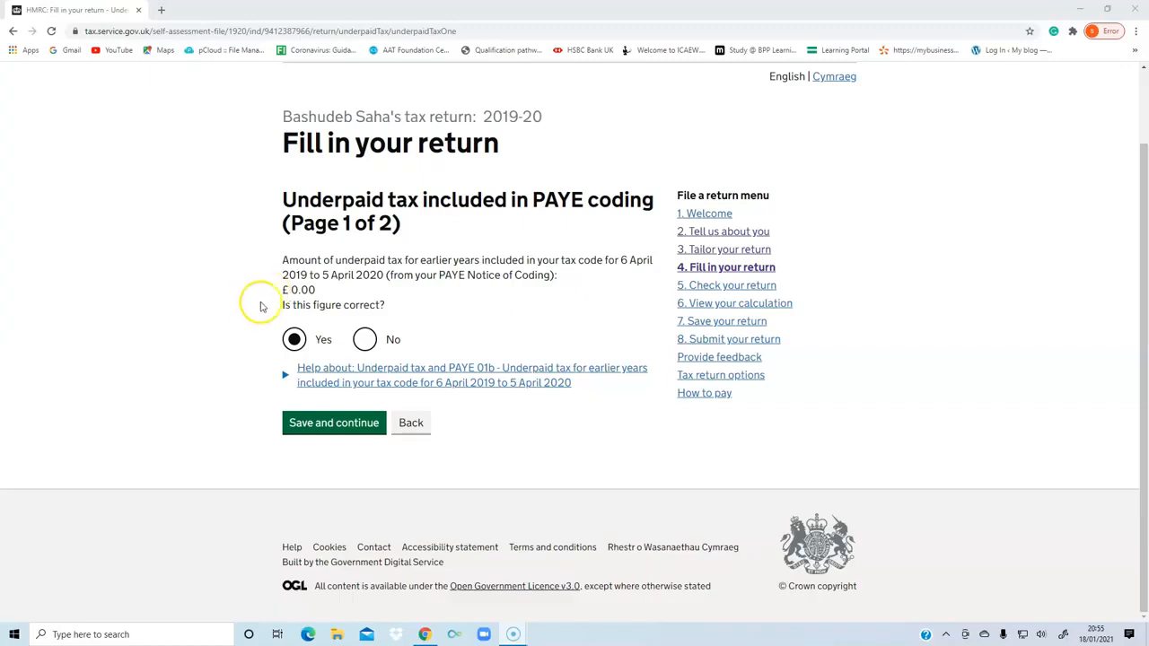
pyautogui.moveTo(286, 290); pyautogui.dragTo(320, 290)
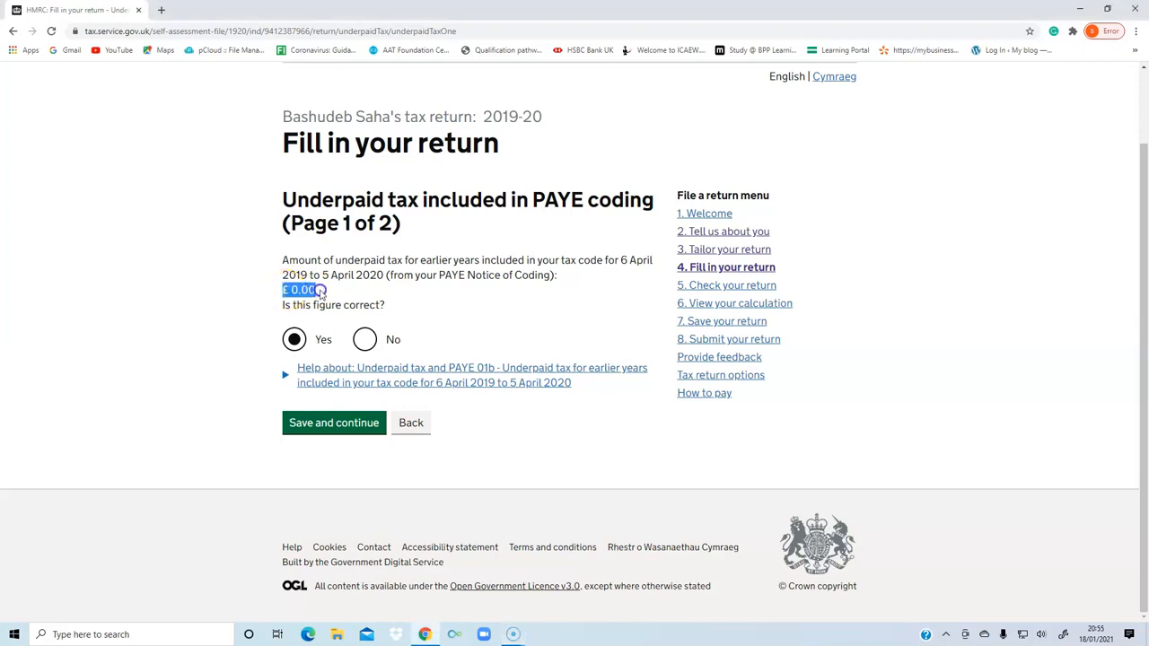
pyautogui.click(398, 290)
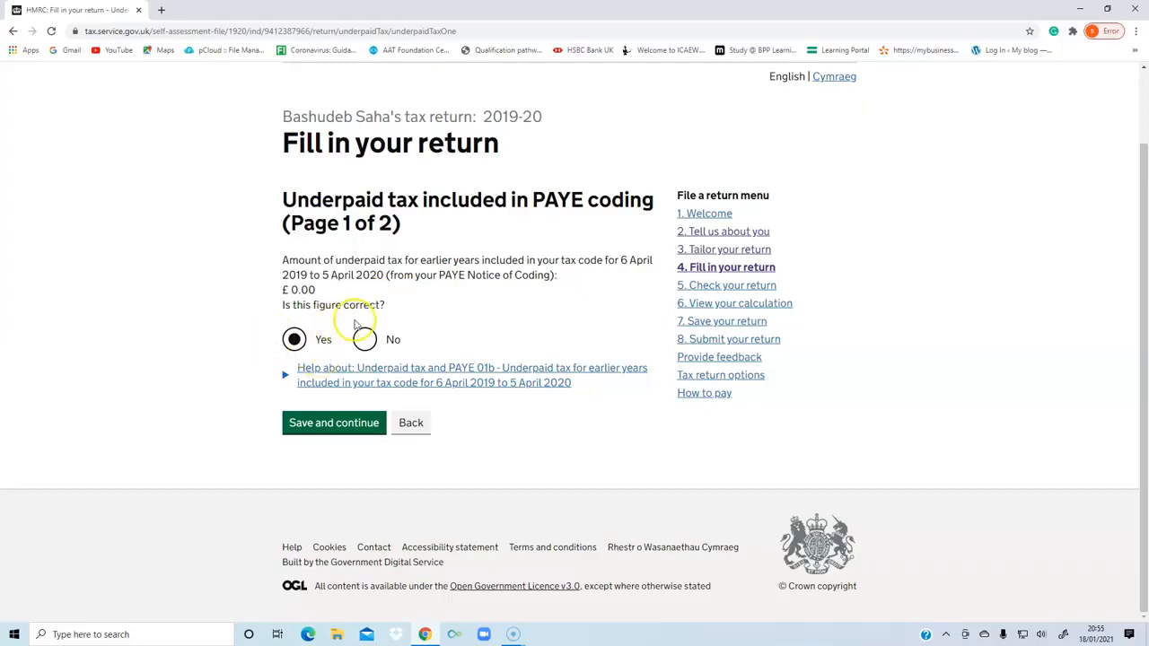
pyautogui.click(333, 423)
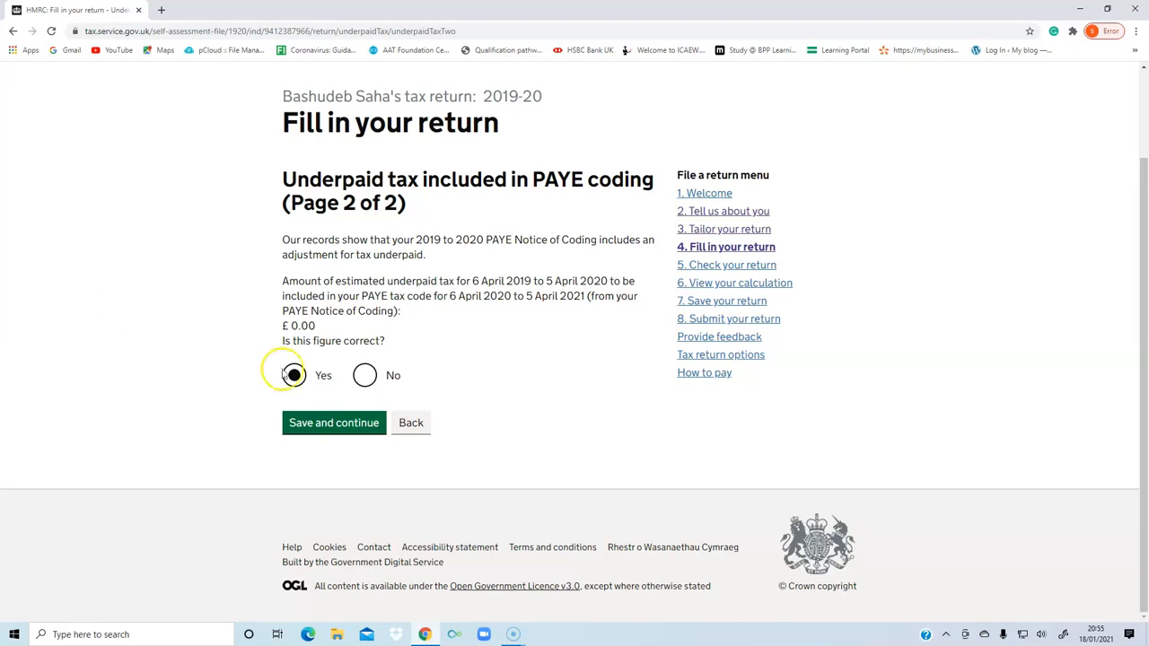
pyautogui.click(330, 420)
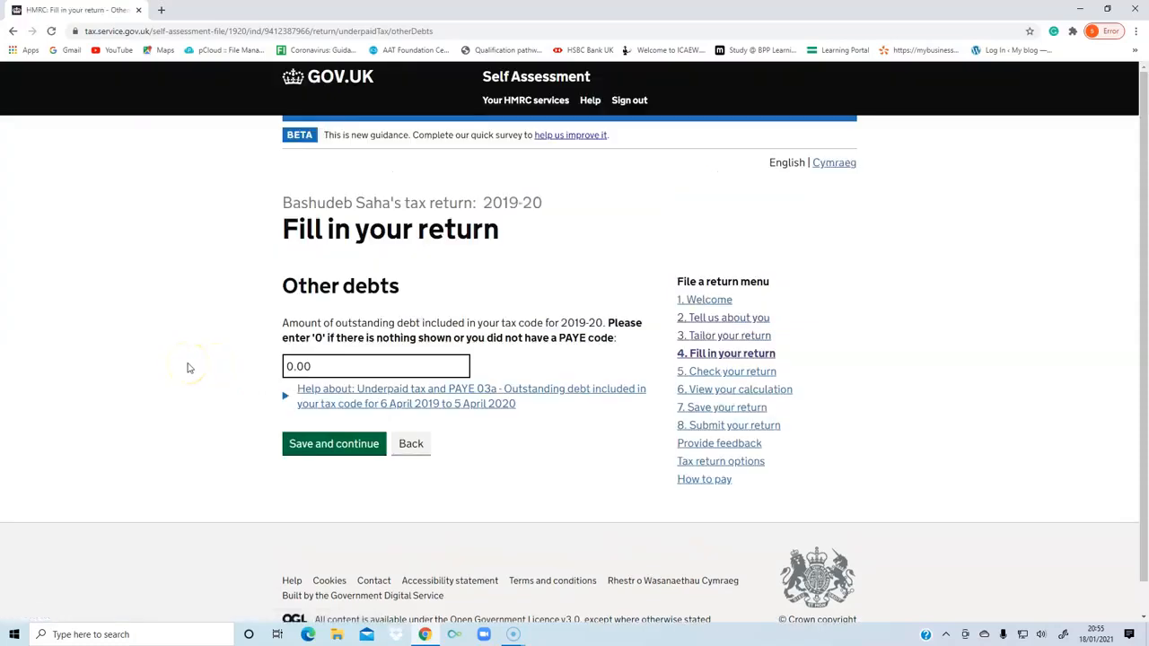
# Save the Other debts page with 0.00 outstanding debt and the Overpaid tax page with Yourself as the repayment recipient.
pyautogui.scroll(-1, 188, 368)
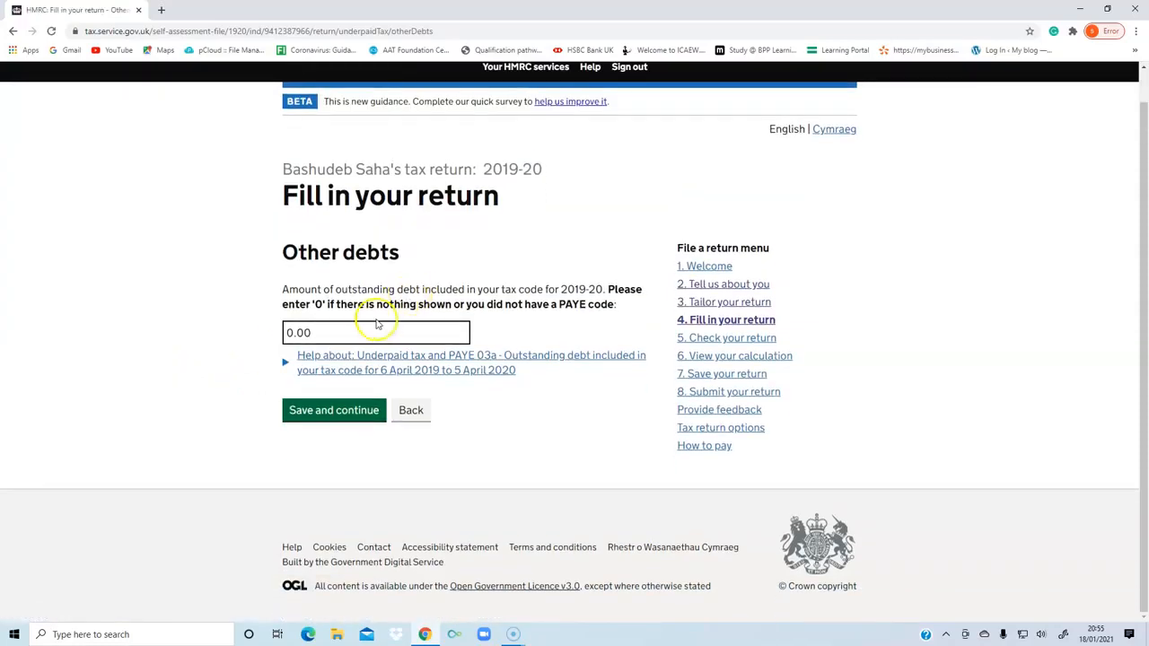
pyautogui.click(319, 418)
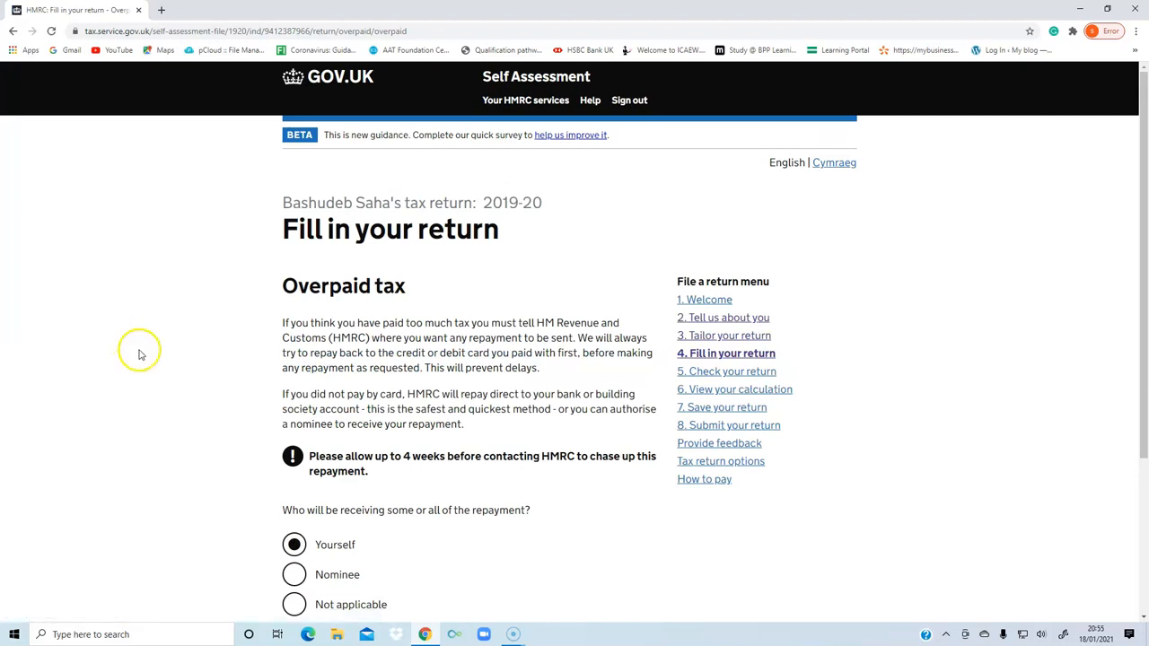
pyautogui.scroll(-2, 143, 360)
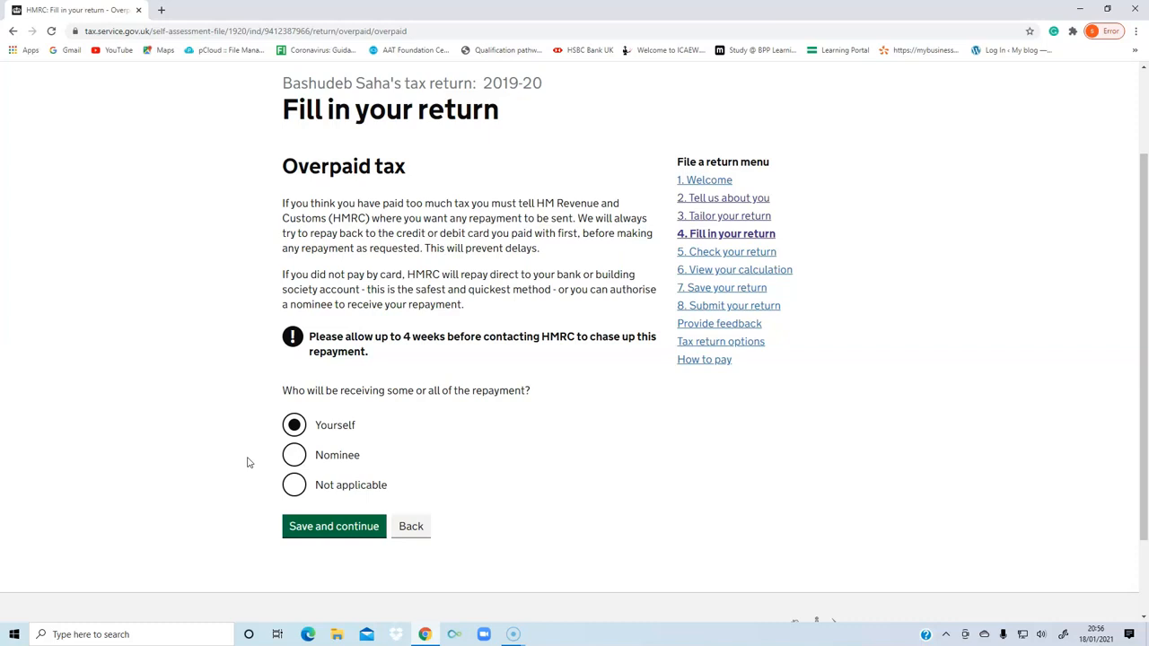
pyautogui.click(302, 529)
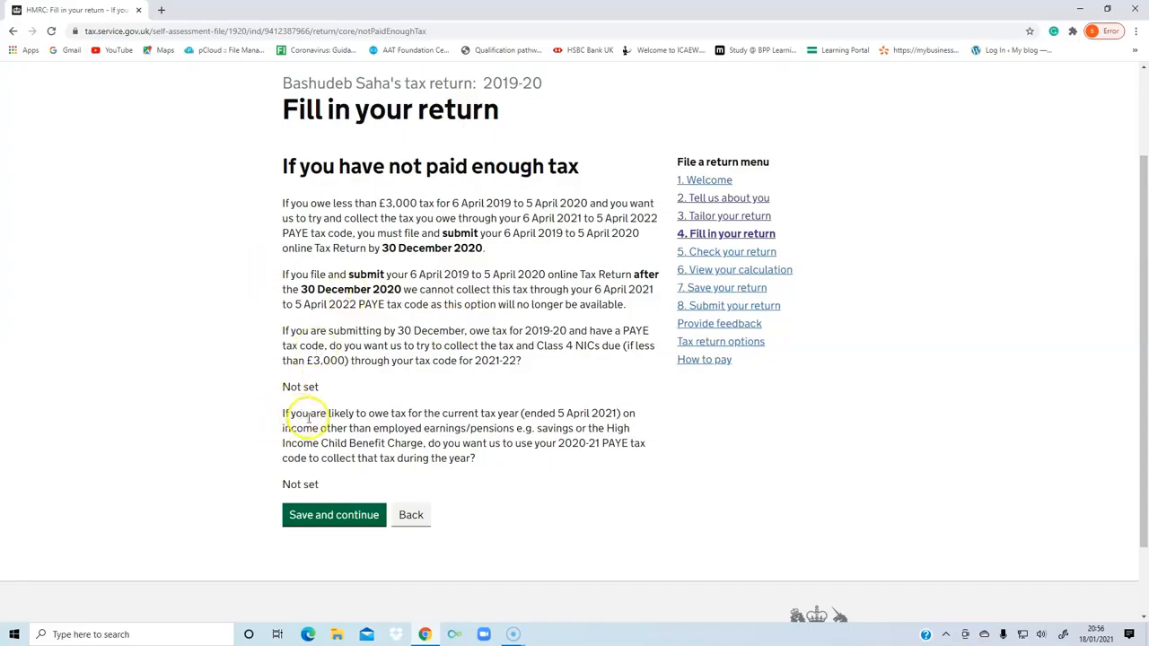
# Save the page on not having paid enough tax, and save the adjustments to tax due page with all its amounts blank.
pyautogui.click(309, 517)
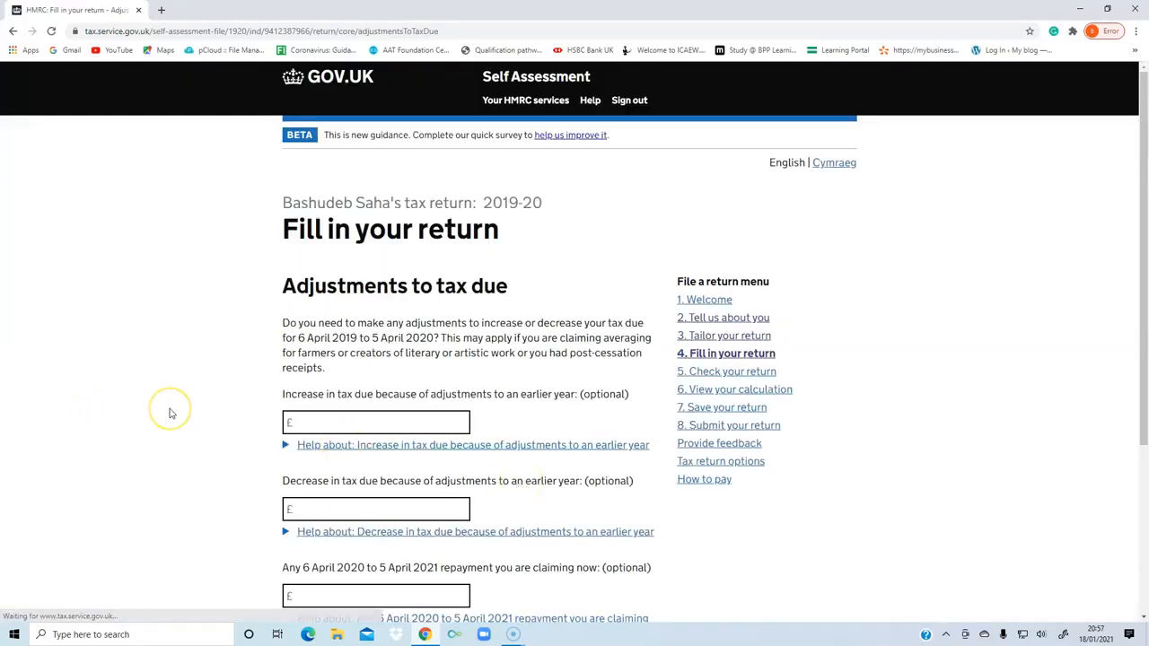
pyautogui.scroll(-2, 184, 401)
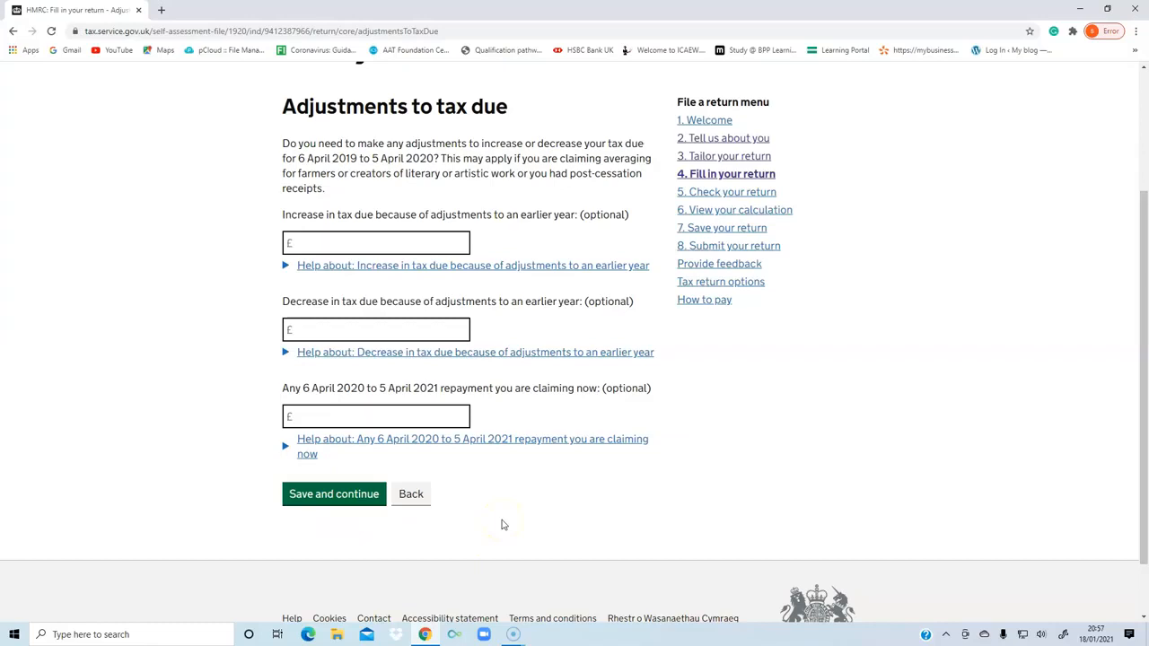
pyautogui.click(299, 497)
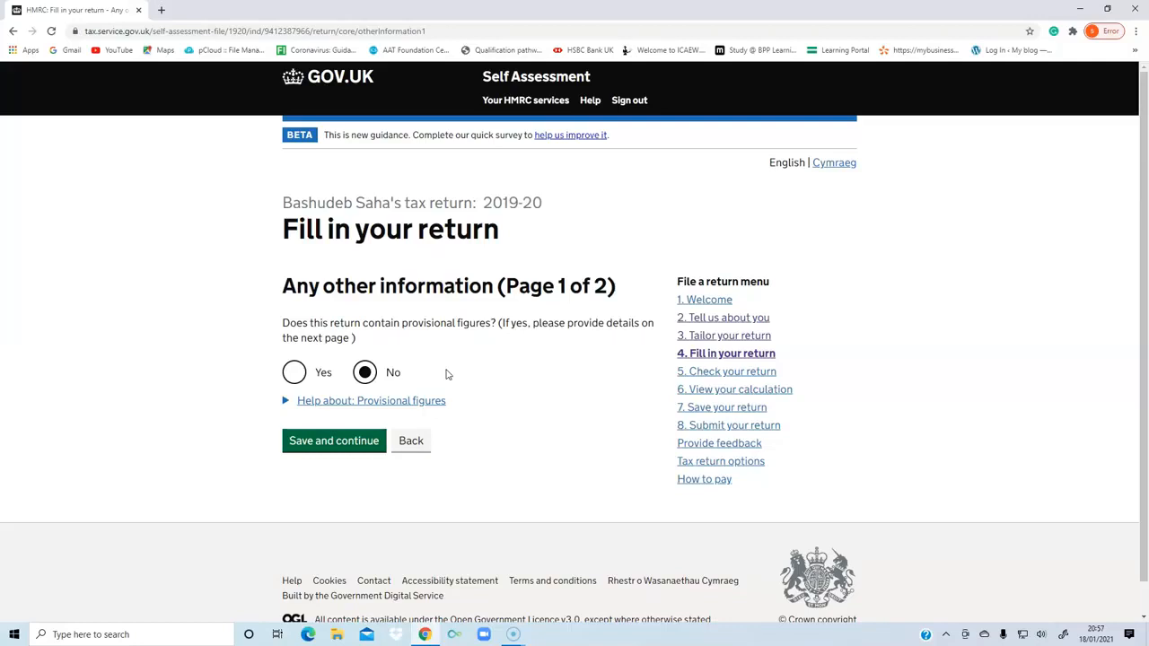
# Save both Any other information pages with No for provisional figures, no additional text and No for attachments.
pyautogui.click(333, 439)
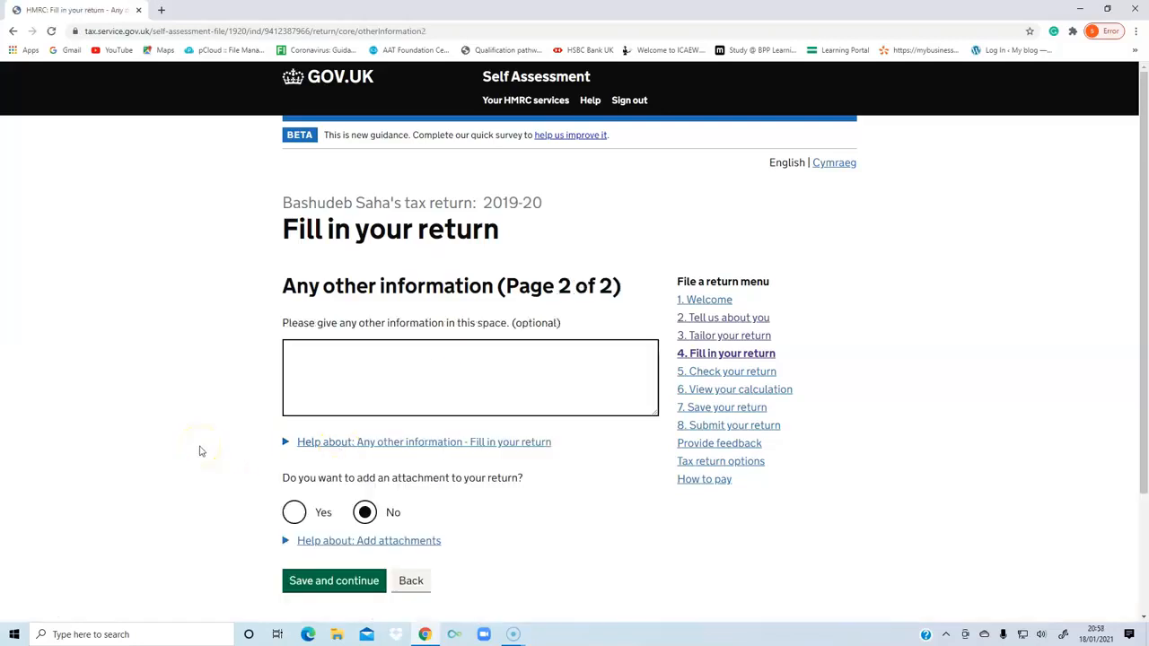
pyautogui.scroll(-1, 201, 451)
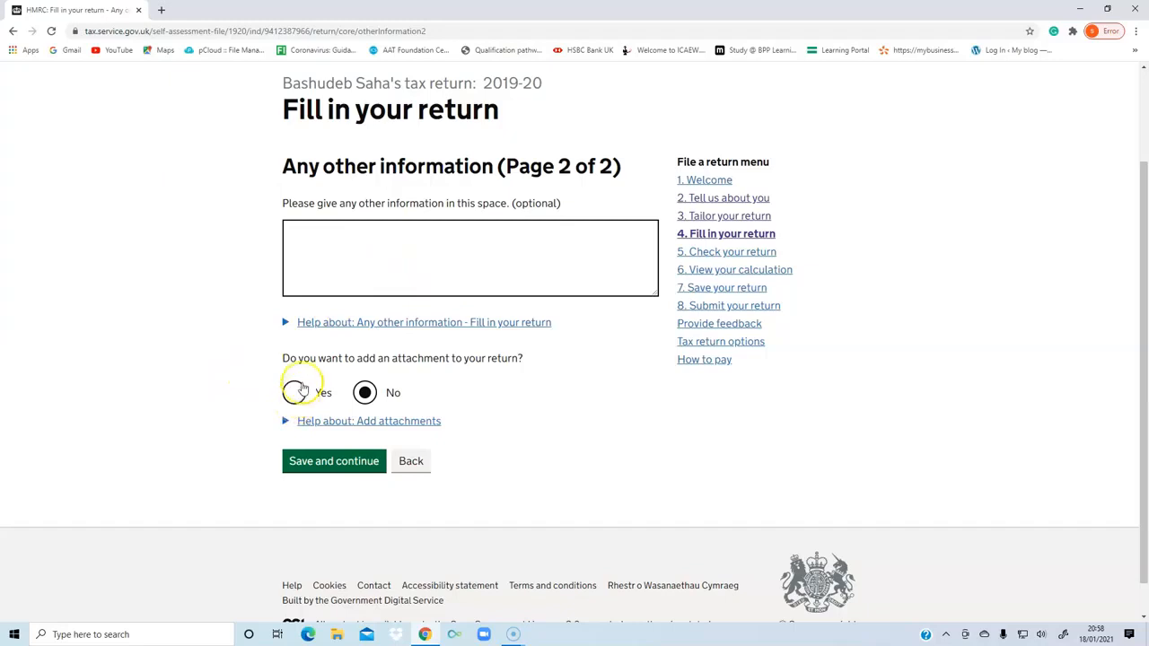
pyautogui.click(340, 462)
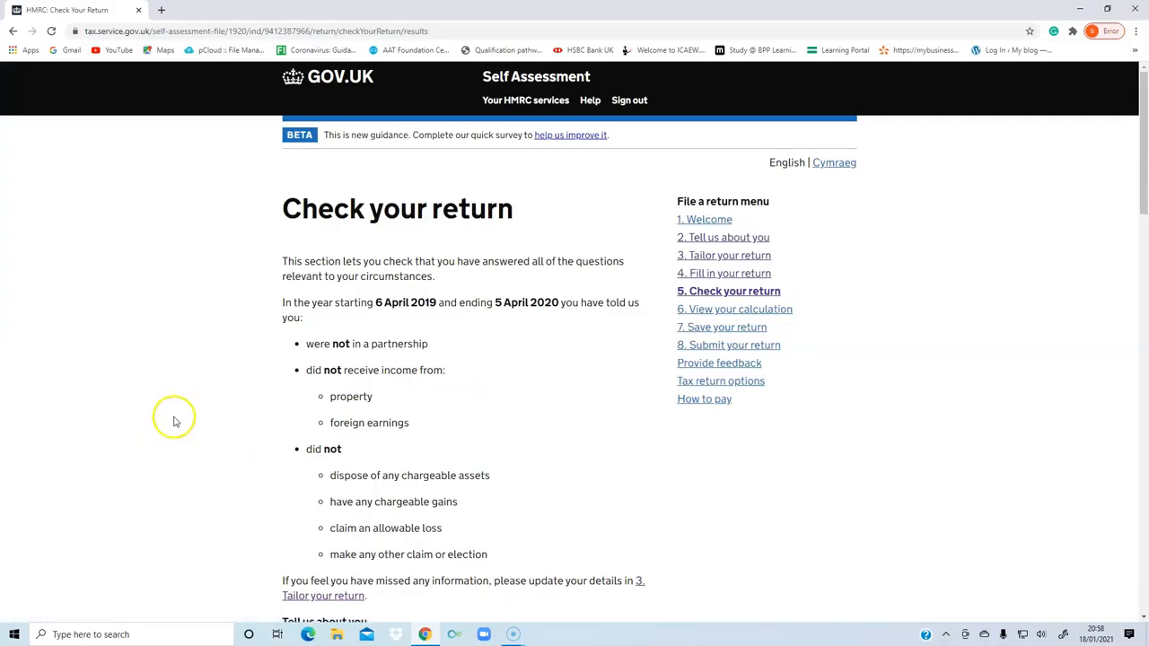
# Examine the Check your return page, including the tax year dates, the declared circumstances and the status of every section.
pyautogui.scroll(-3, 175, 420)
pyautogui.scroll(-6, 175, 420)
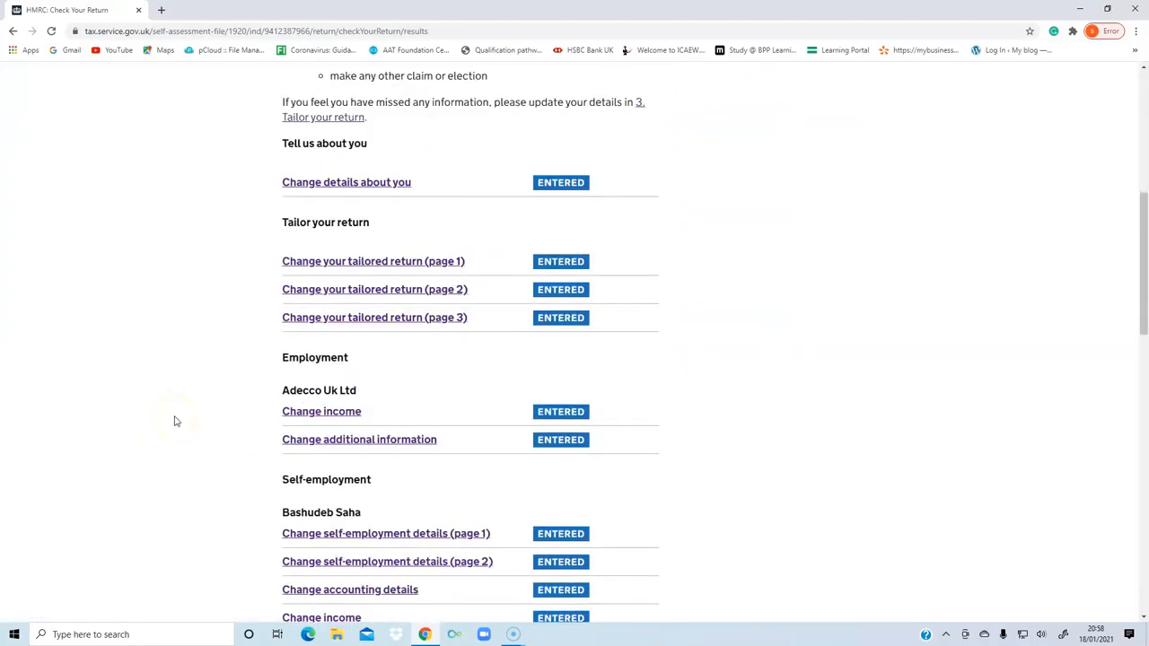
pyautogui.scroll(9, 175, 420)
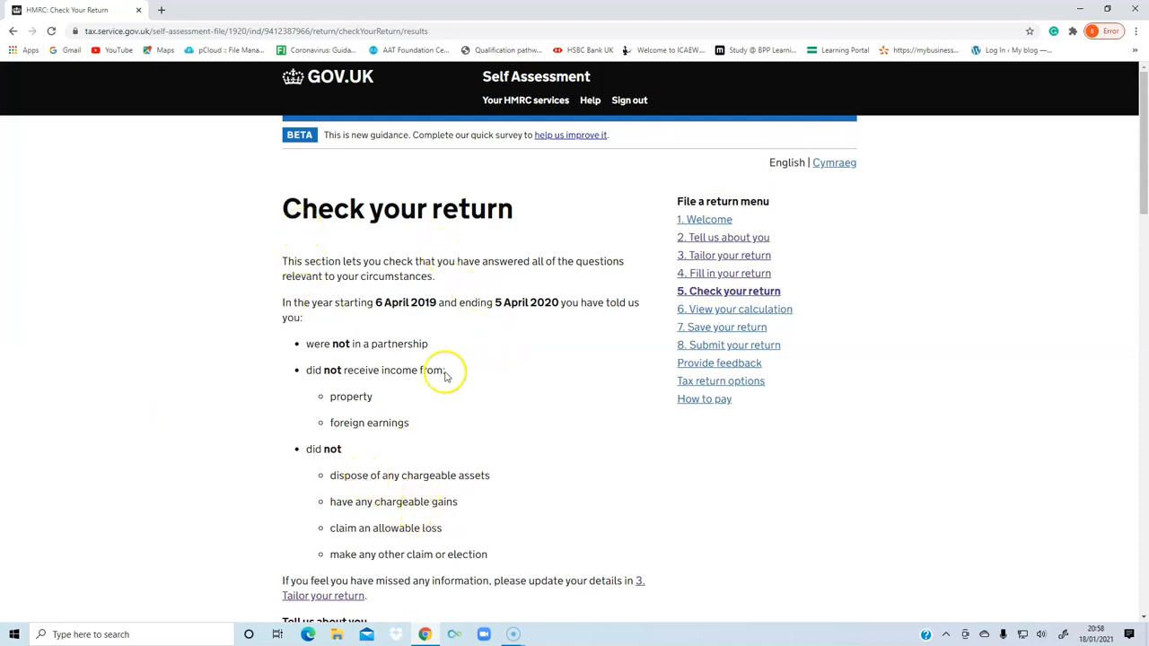
pyautogui.moveTo(374, 303); pyautogui.dragTo(534, 305)
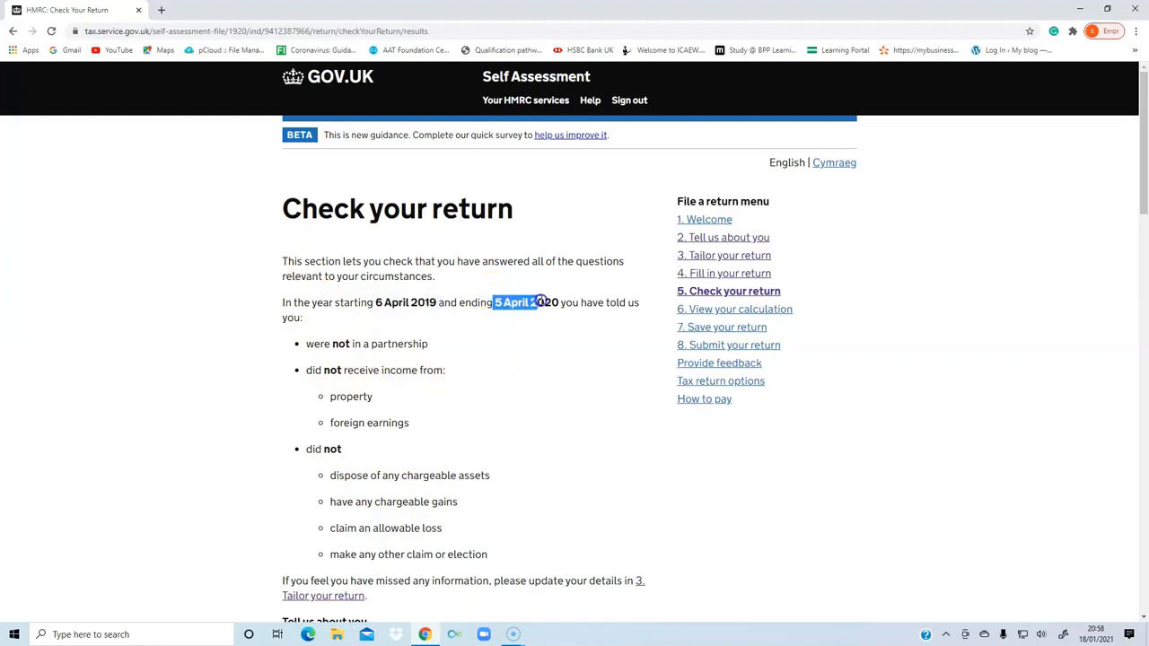
pyautogui.scroll(-1, 568, 402)
pyautogui.scroll(-5, 568, 401)
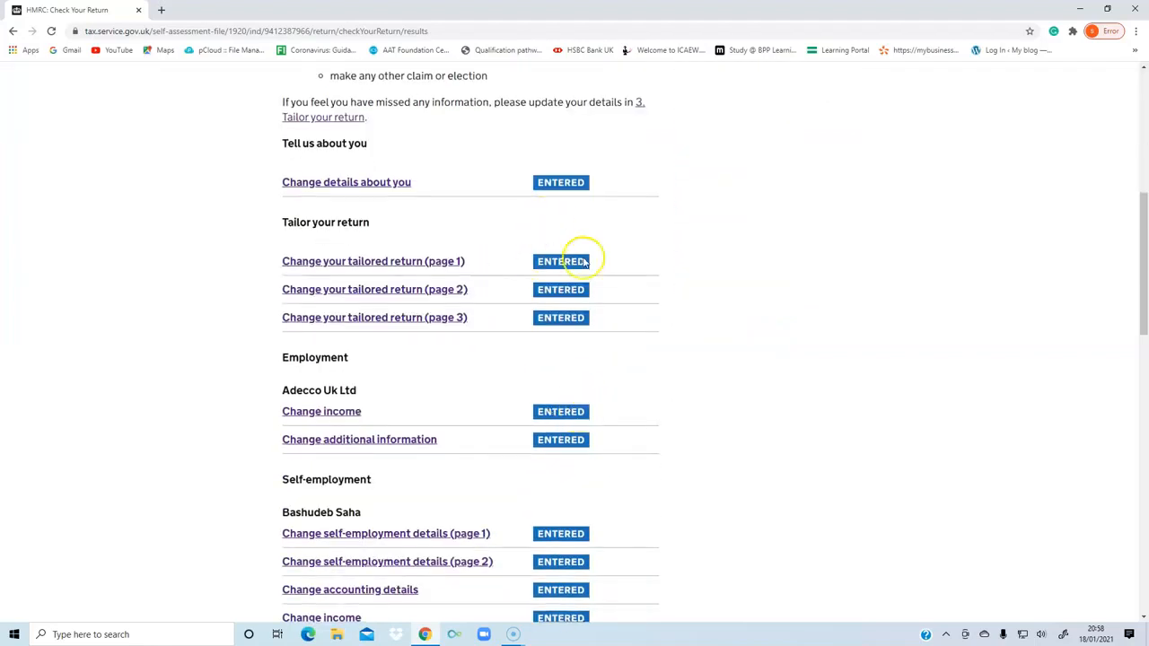
pyautogui.scroll(-1, 603, 297)
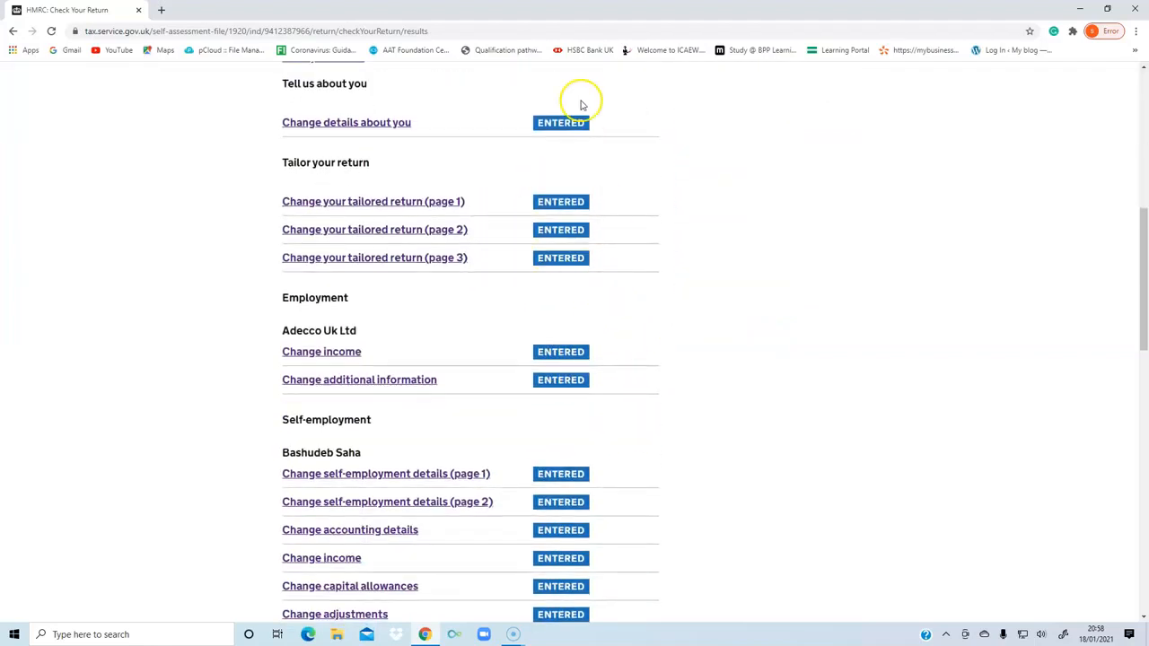
pyautogui.scroll(-2, 602, 386)
pyautogui.scroll(-6, 609, 437)
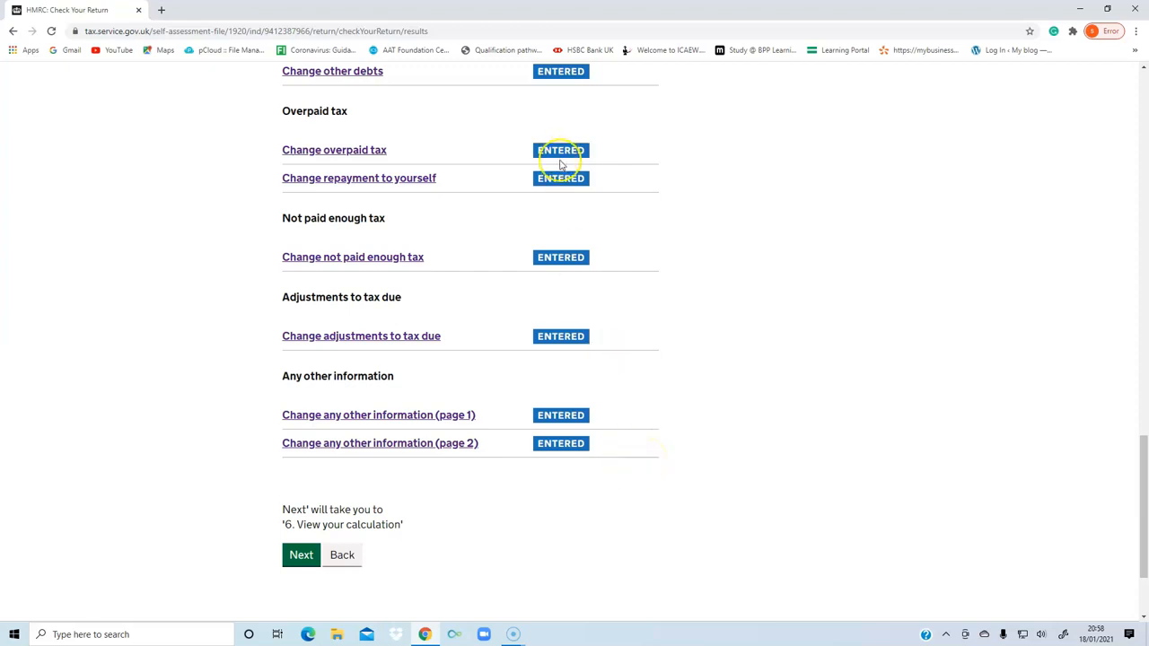
# Continue to the tax calculation and review the summary of the total amount due and the payments on account.
pyautogui.click(301, 558)
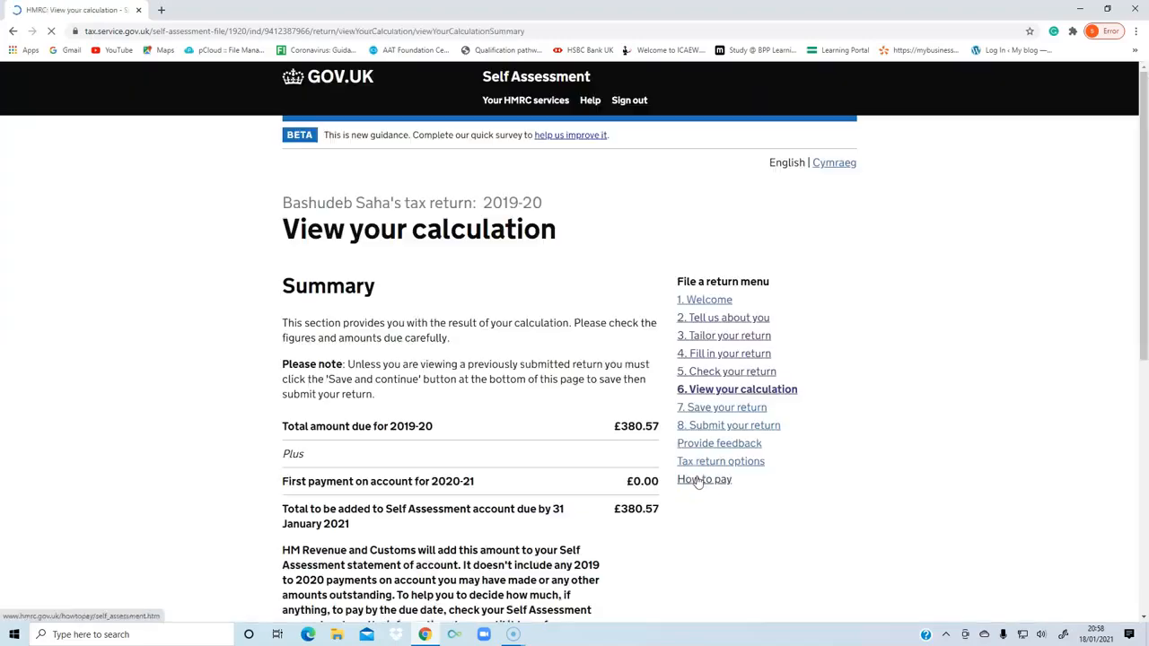
pyautogui.scroll(-2, 364, 400)
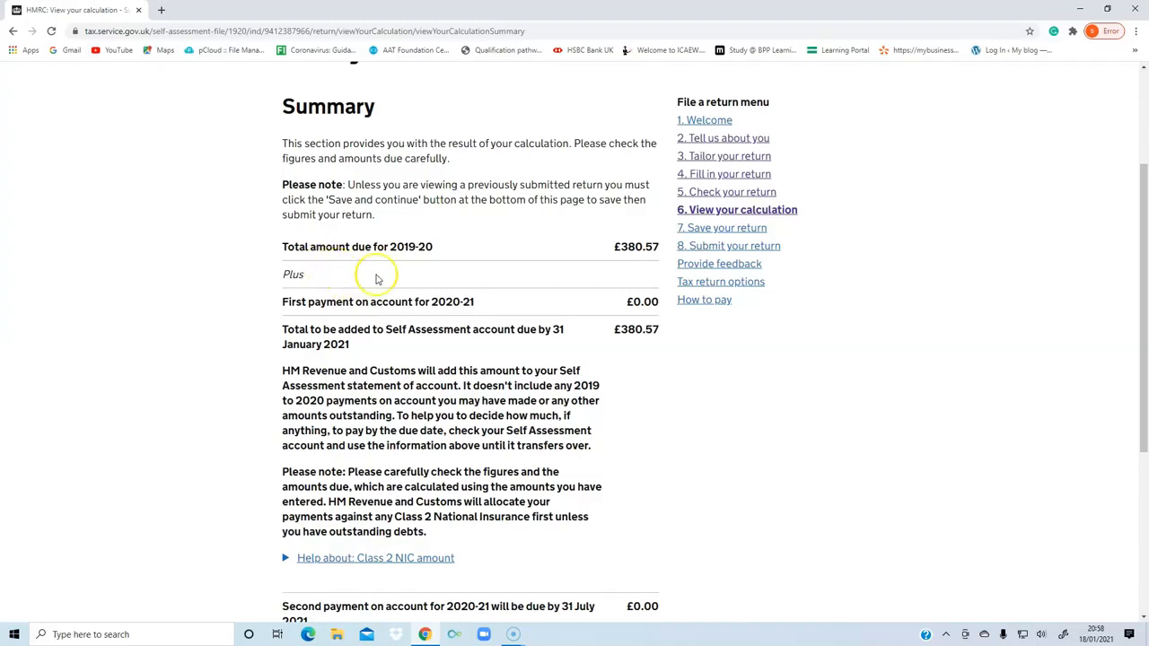
pyautogui.scroll(-2, 419, 386)
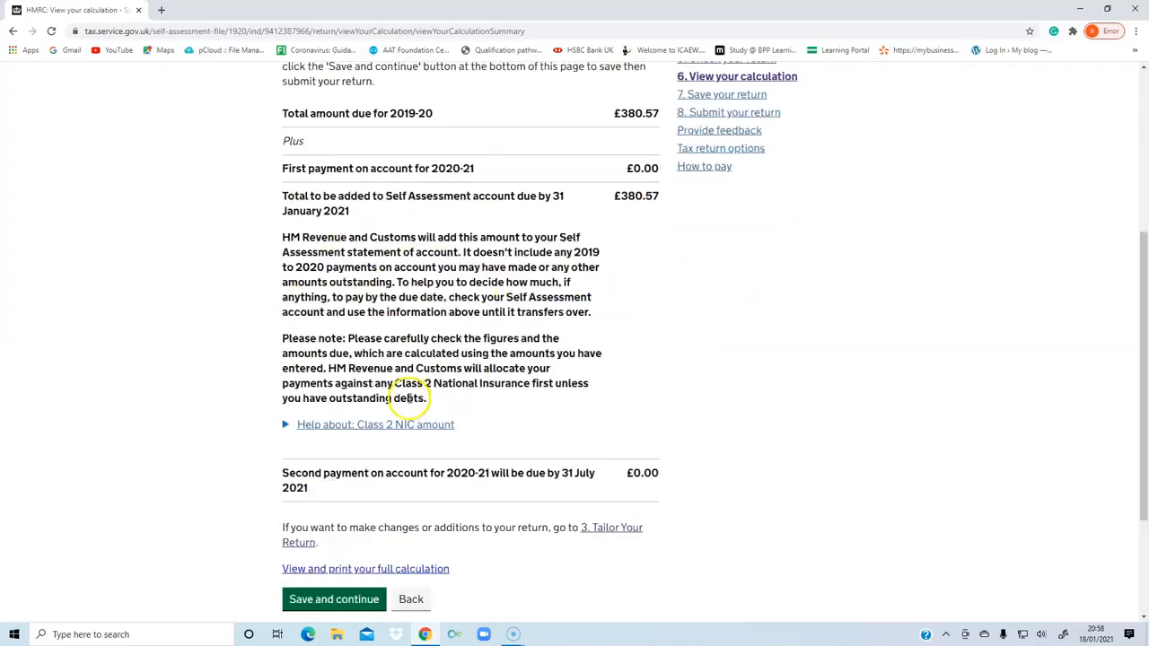
# Check the total amount due and both payments on account in the calculation summary, and save the calculation page.
pyautogui.scroll(2, 175, 300)
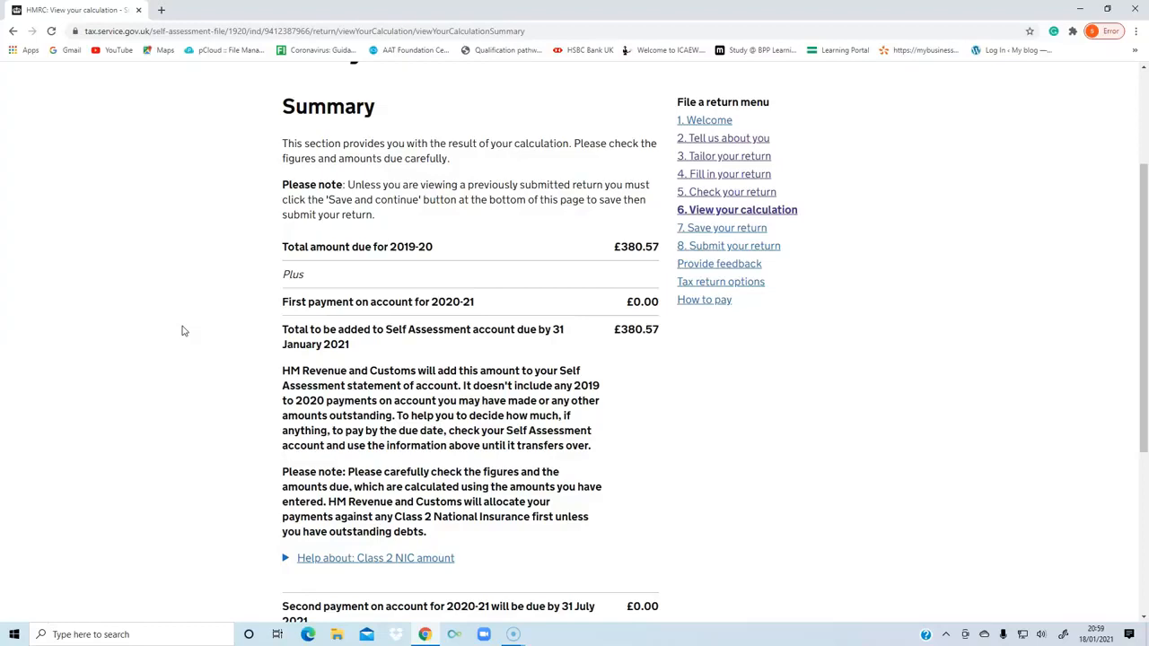
pyautogui.moveTo(626, 306); pyautogui.dragTo(660, 307)
pyautogui.click(247, 327)
pyautogui.scroll(-2, 256, 319)
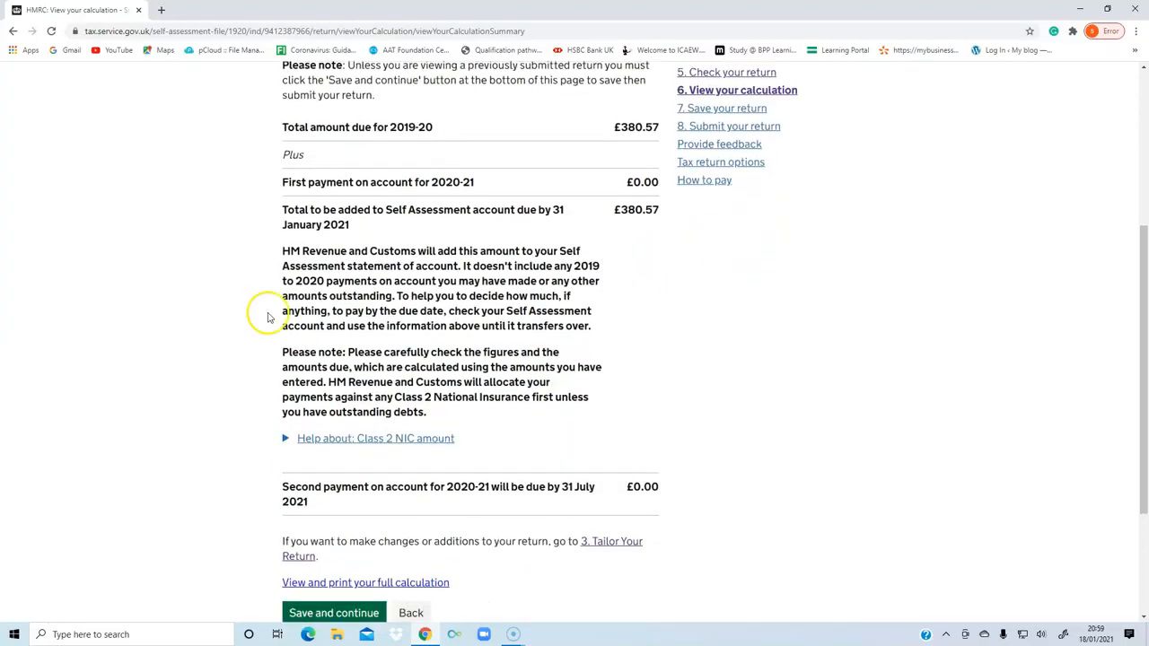
pyautogui.moveTo(614, 127); pyautogui.dragTo(648, 126)
pyautogui.scroll(-3, 538, 341)
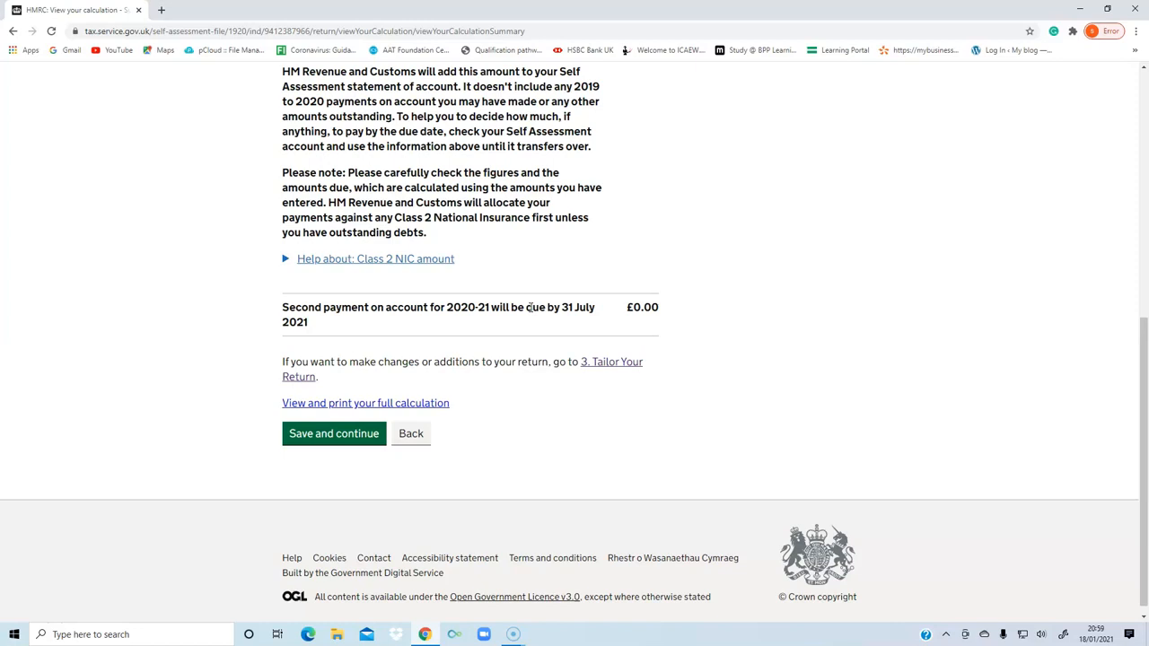
pyautogui.click(626, 307)
pyautogui.click(325, 434)
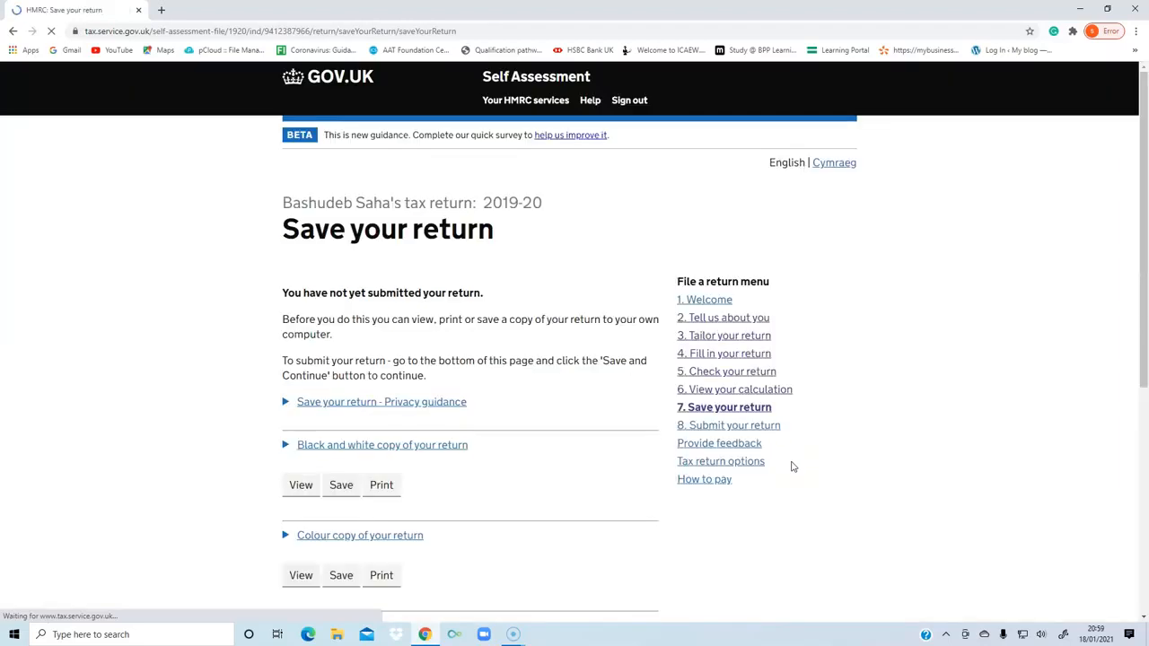
# Review the copy and attachment options on the Save your return page, and continue to the submission declaration.
pyautogui.scroll(-3, 570, 418)
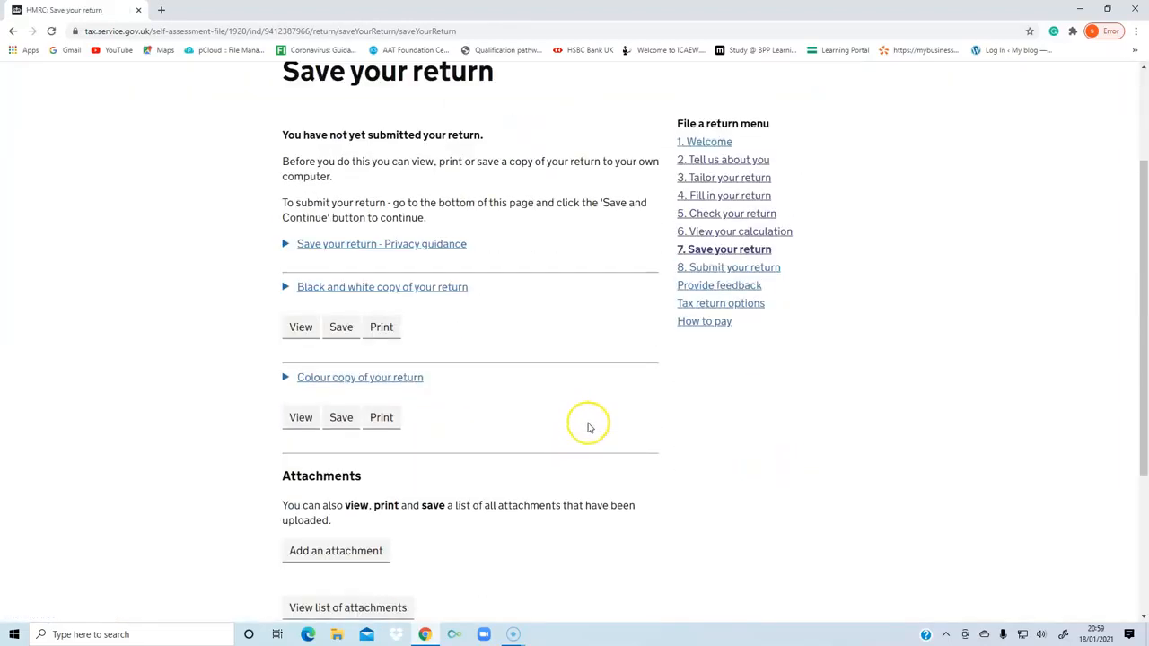
pyautogui.scroll(3, 589, 428)
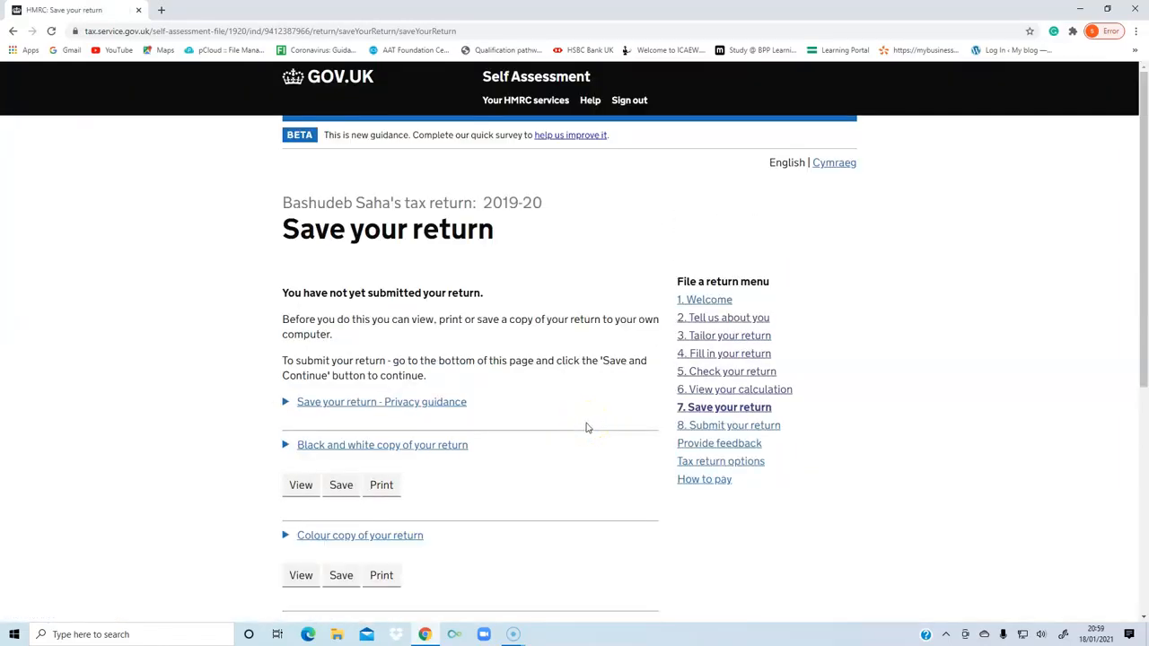
pyautogui.scroll(-3, 587, 429)
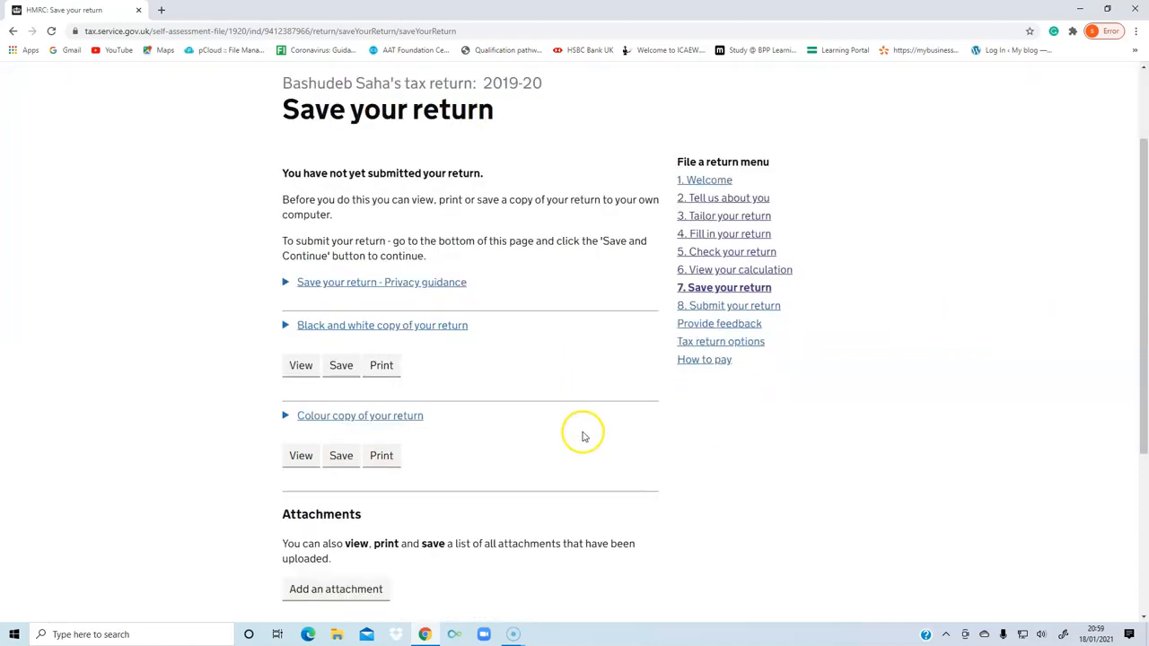
pyautogui.scroll(-5, 582, 433)
pyautogui.click(302, 424)
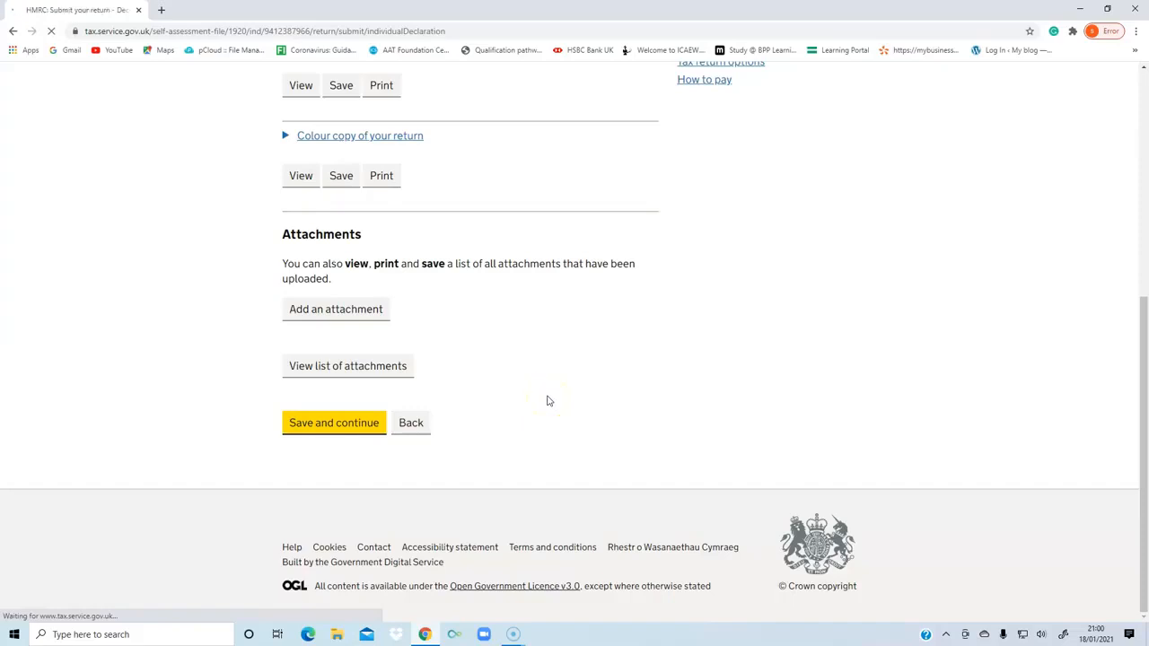
# Tick the declaration that the information on the tax return is correct and complete, and clear it again without submitting.
pyautogui.scroll(-2, 549, 402)
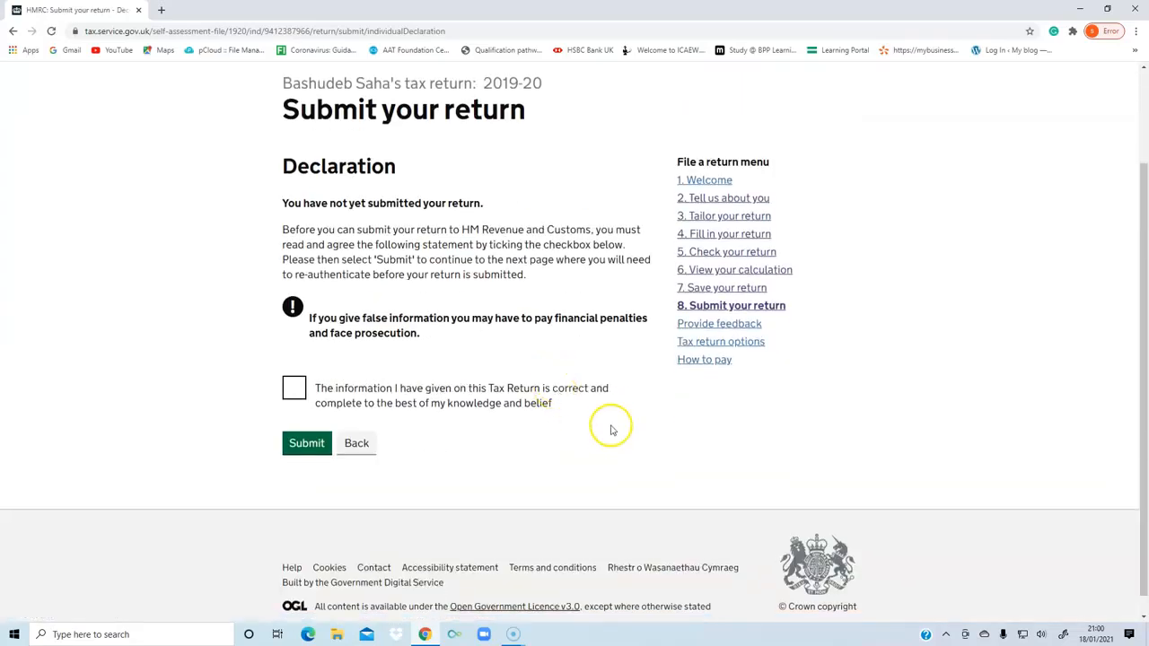
pyautogui.click(295, 387)
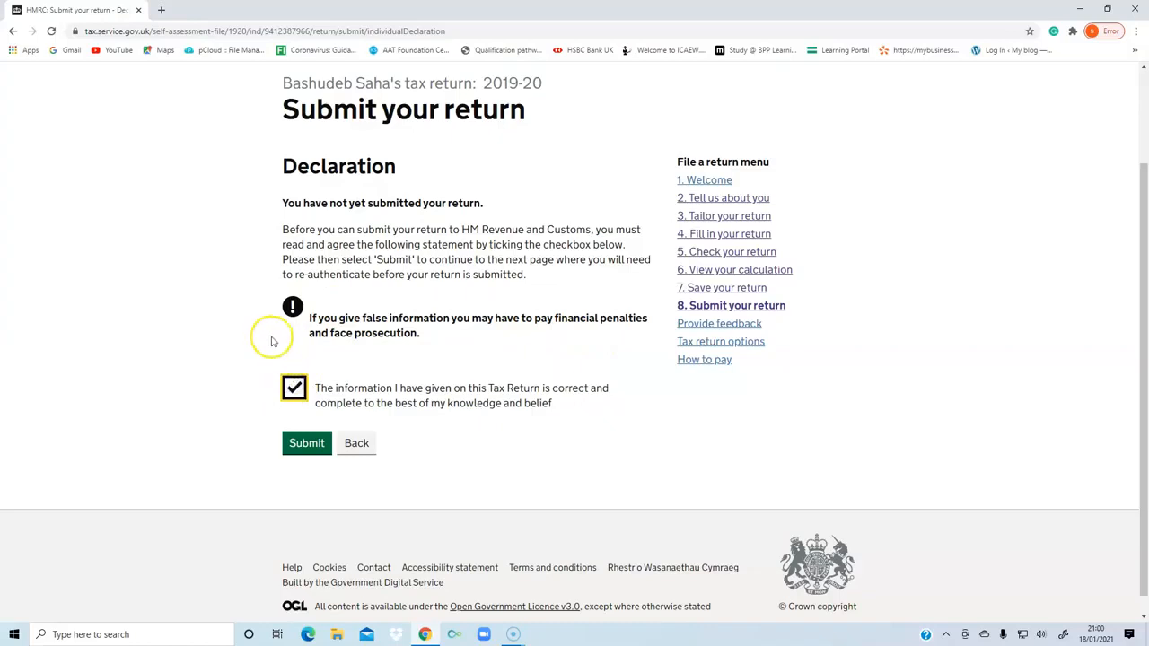
pyautogui.click(293, 388)
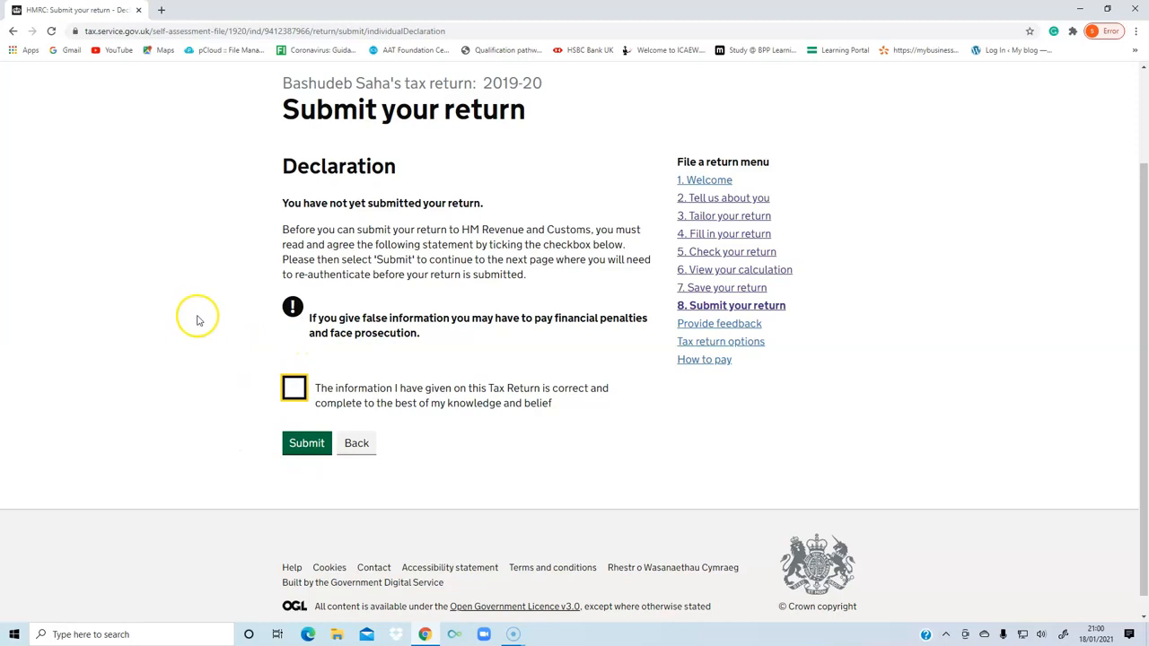
pyautogui.scroll(2, 216, 314)
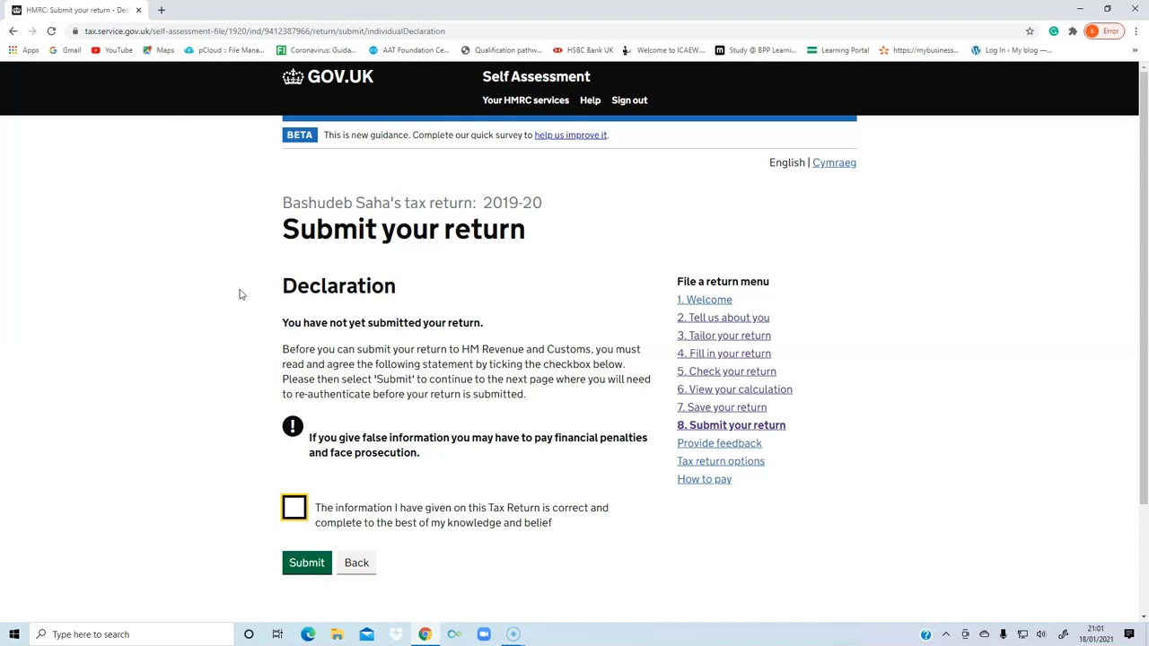
pyautogui.scroll(-2, 228, 313)
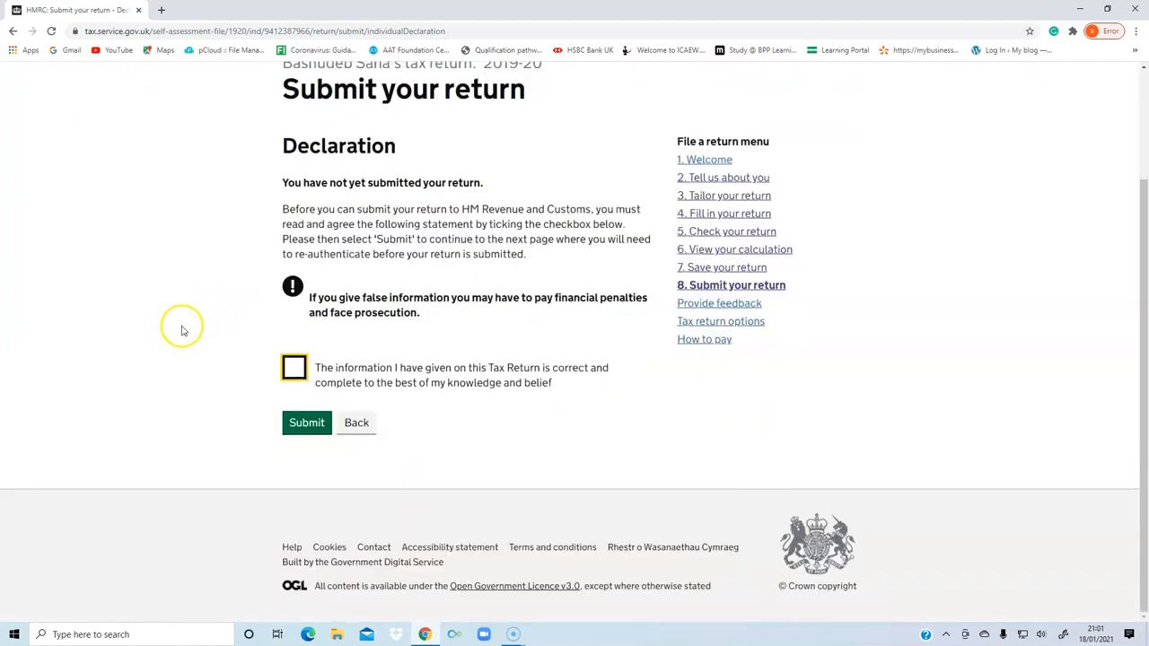